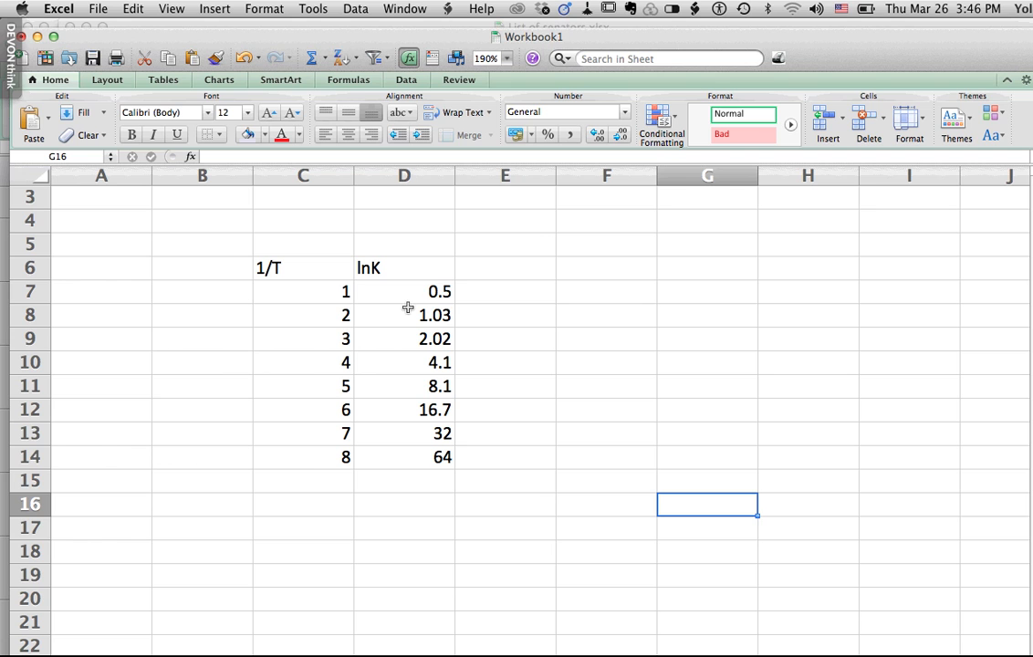
# - Insert a Marked Scatter chart from the lnK values in D7:D14
pyautogui.click(412, 291)
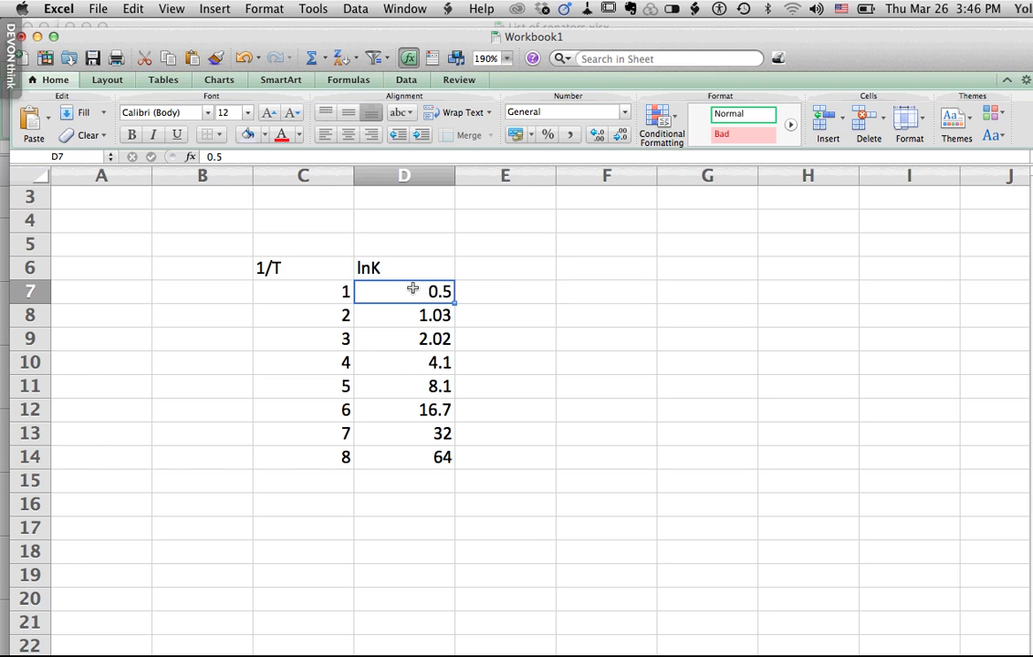
pyautogui.moveTo(412, 292); pyautogui.dragTo(403, 470)
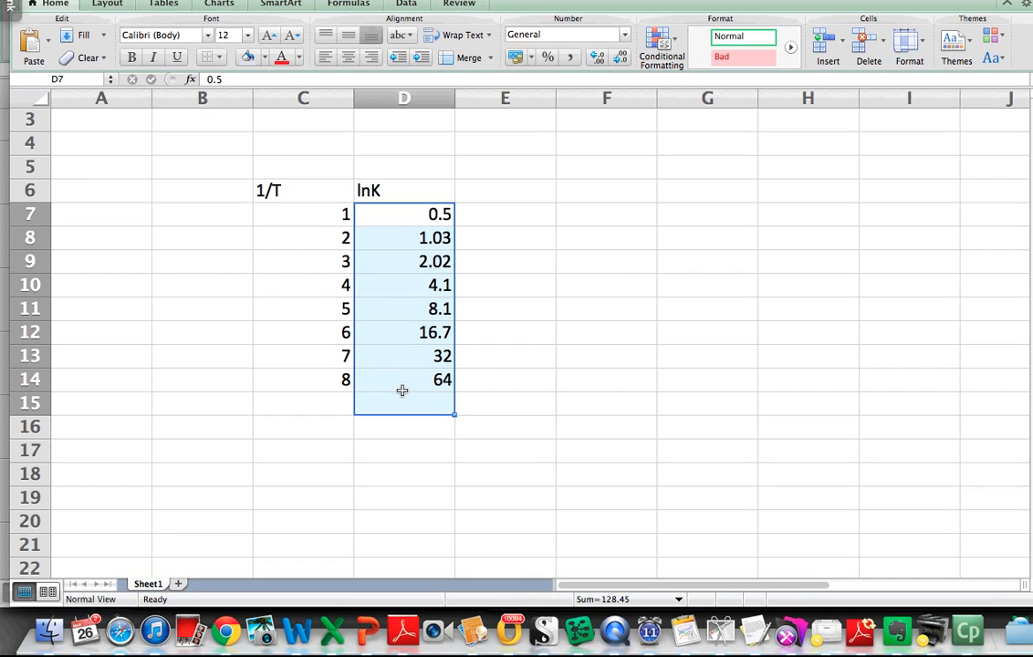
pyautogui.click(405, 213)
pyautogui.moveTo(405, 213); pyautogui.dragTo(403, 375)
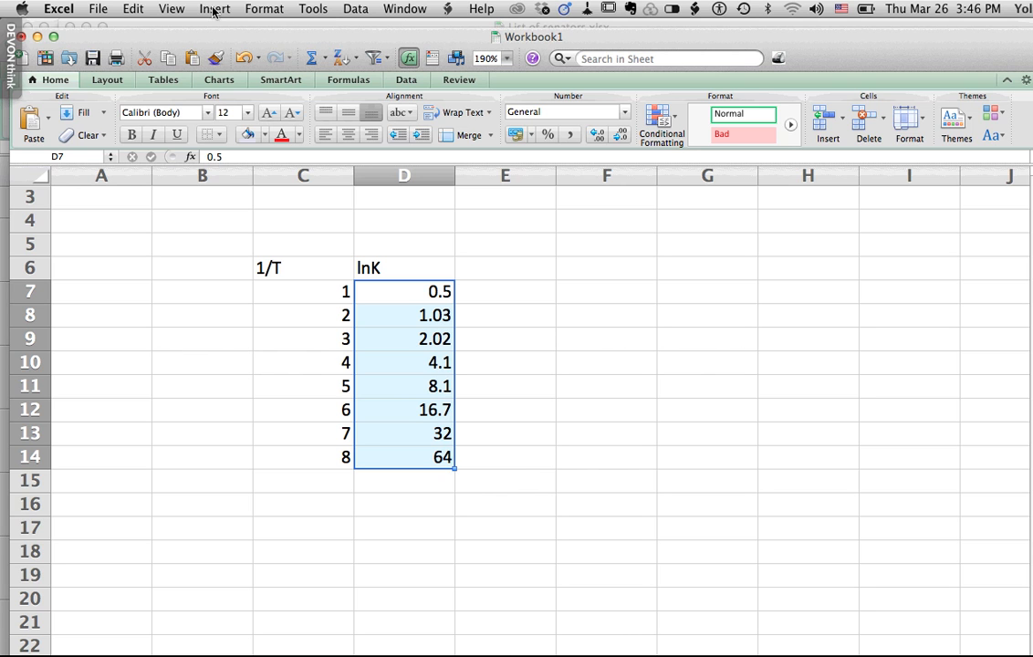
pyautogui.click(214, 10)
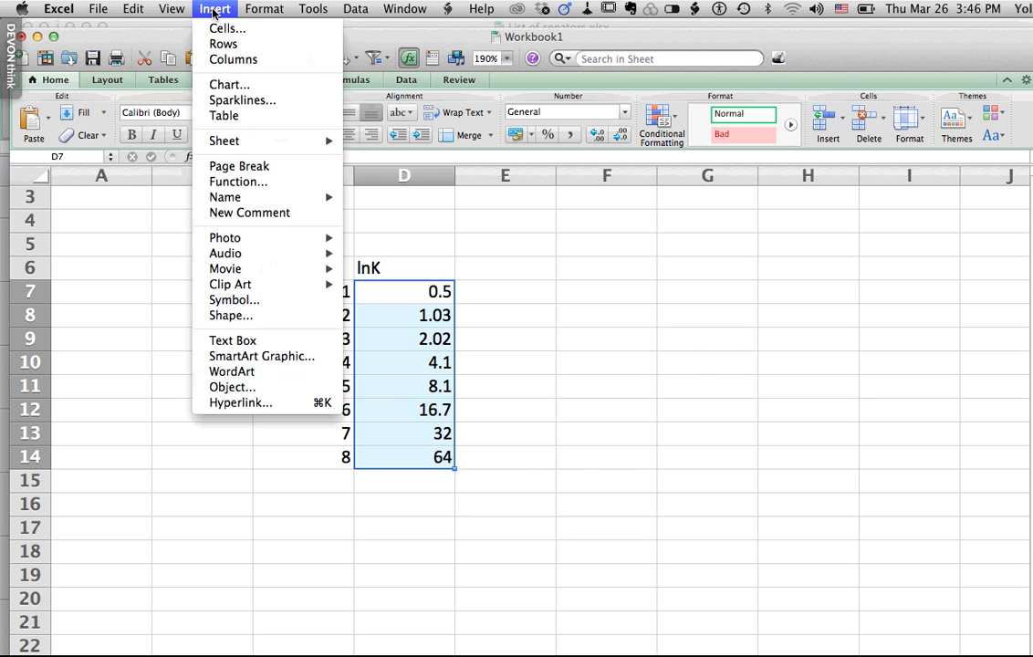
pyautogui.click(229, 85)
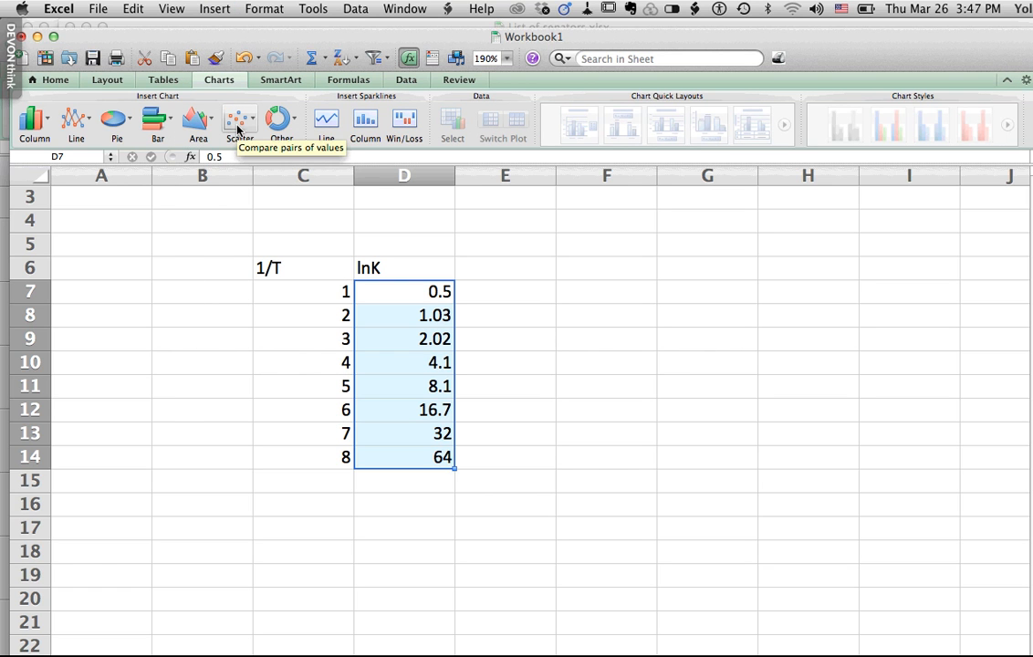
pyautogui.click(237, 130)
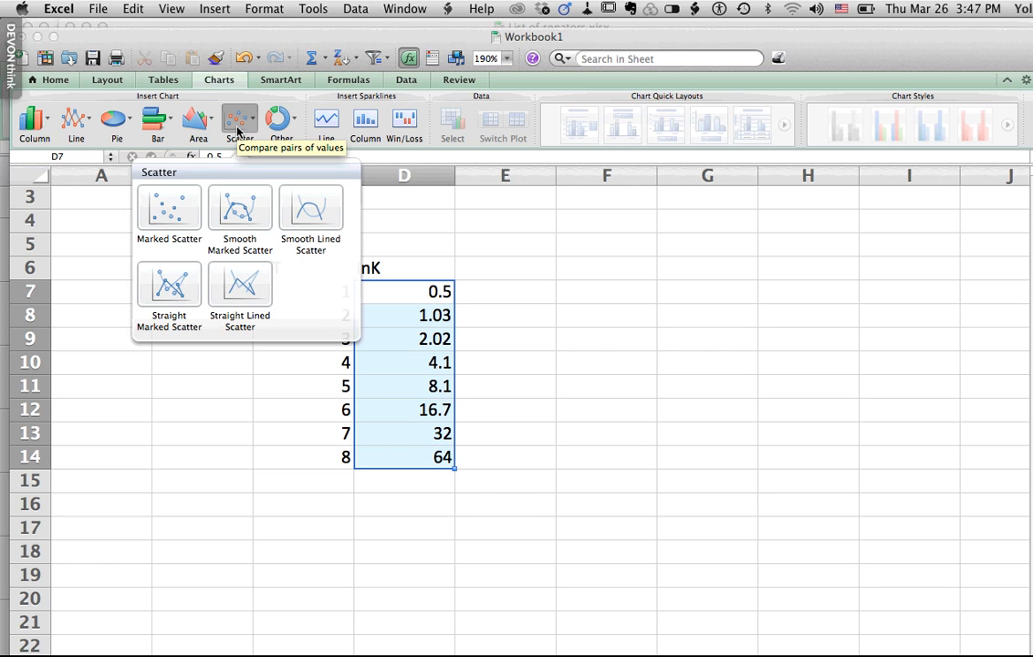
pyautogui.click(174, 221)
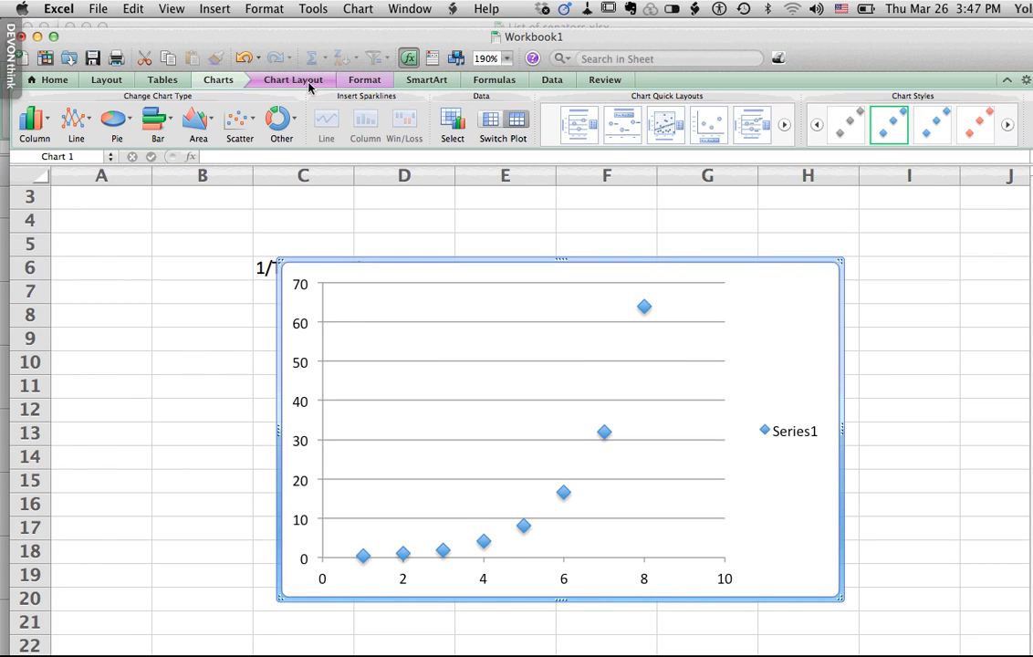
pyautogui.click(379, 84)
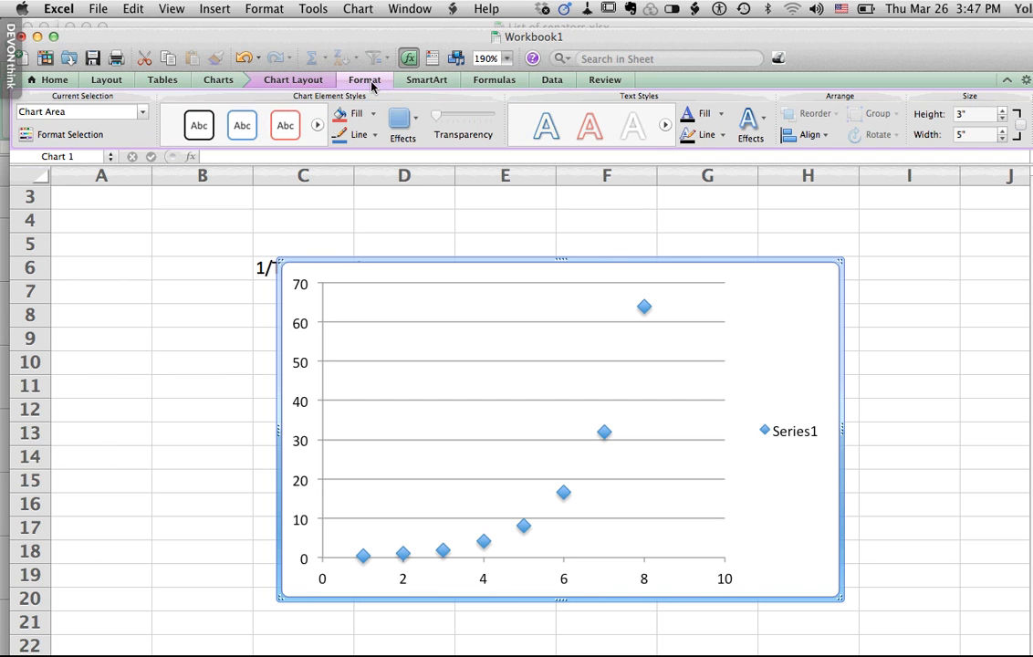
pyautogui.click(317, 85)
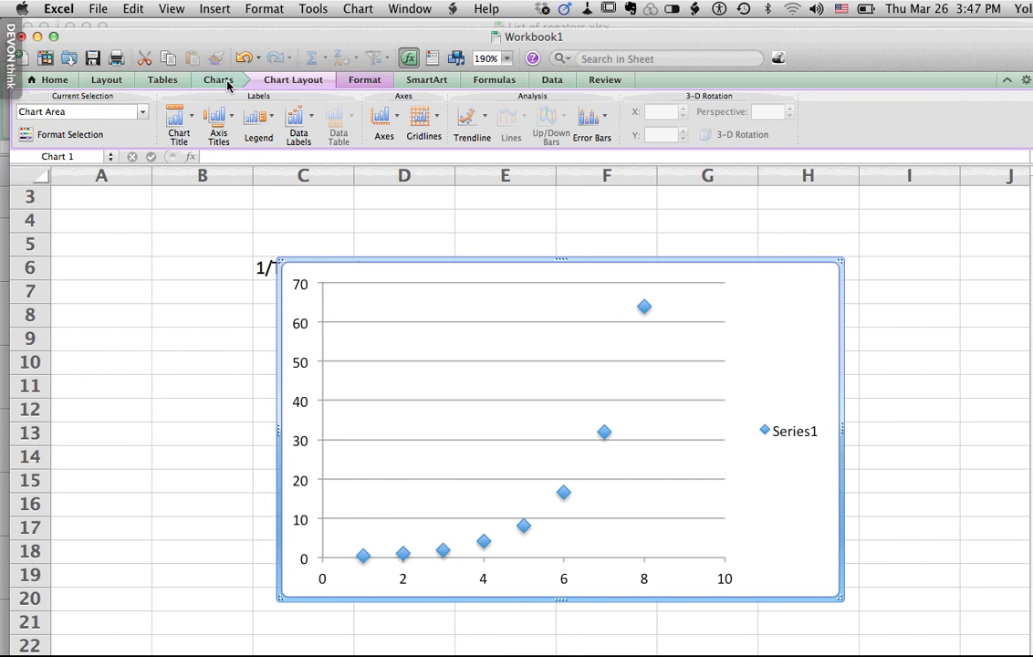
pyautogui.click(226, 82)
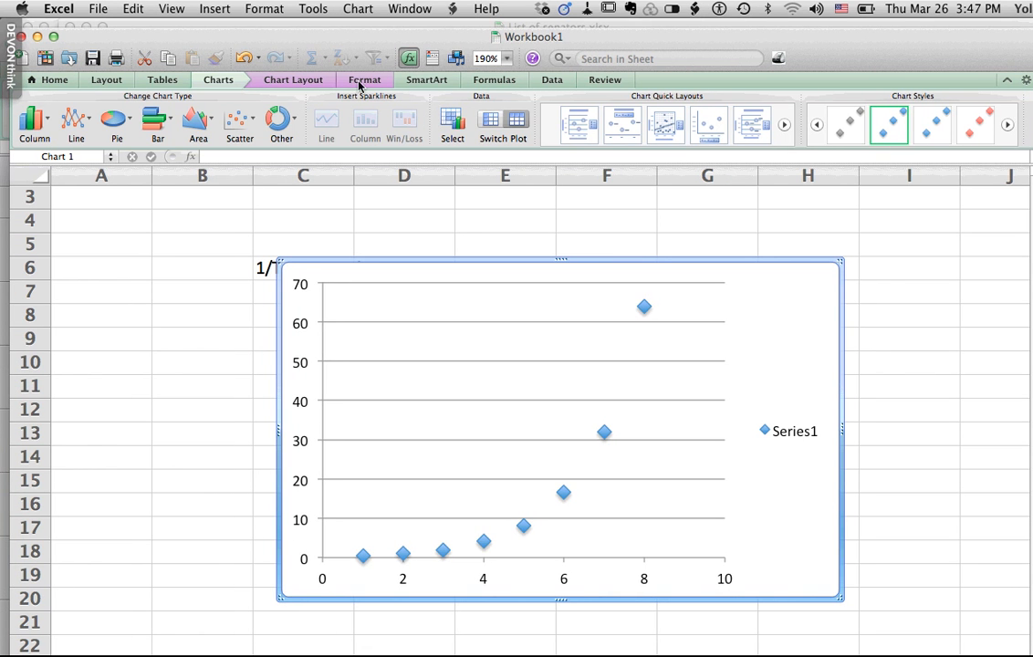
pyautogui.click(310, 84)
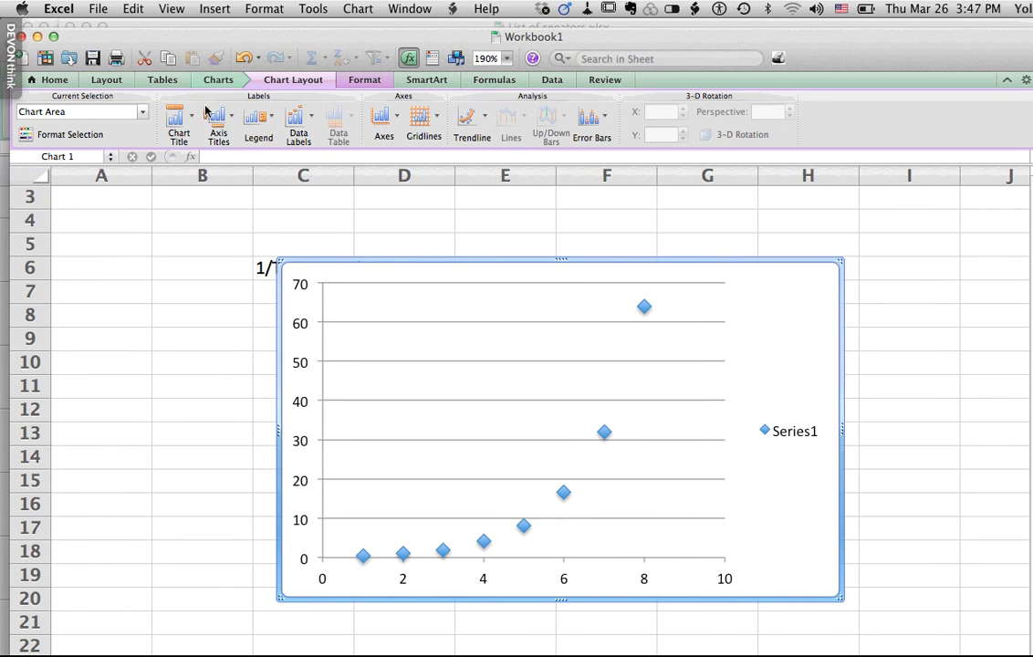
pyautogui.click(376, 84)
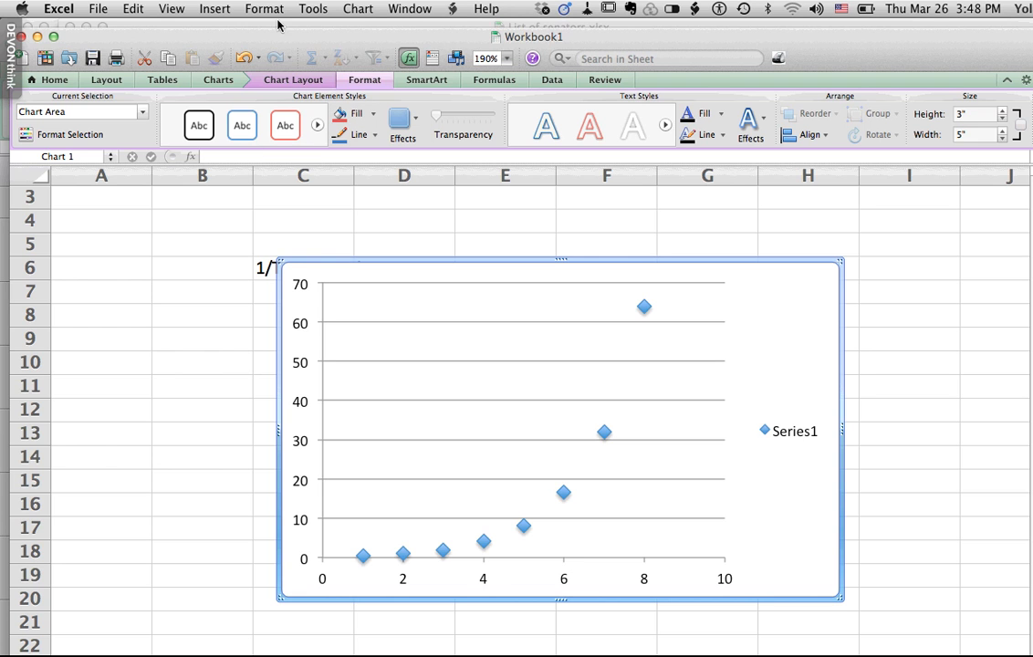
pyautogui.click(359, 10)
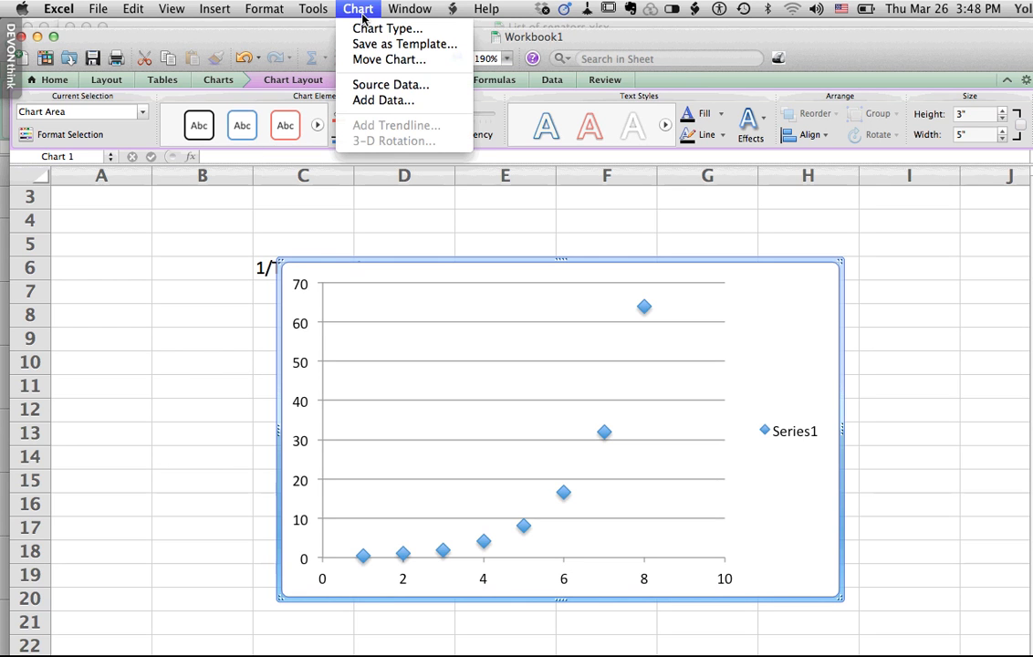
pyautogui.click(379, 86)
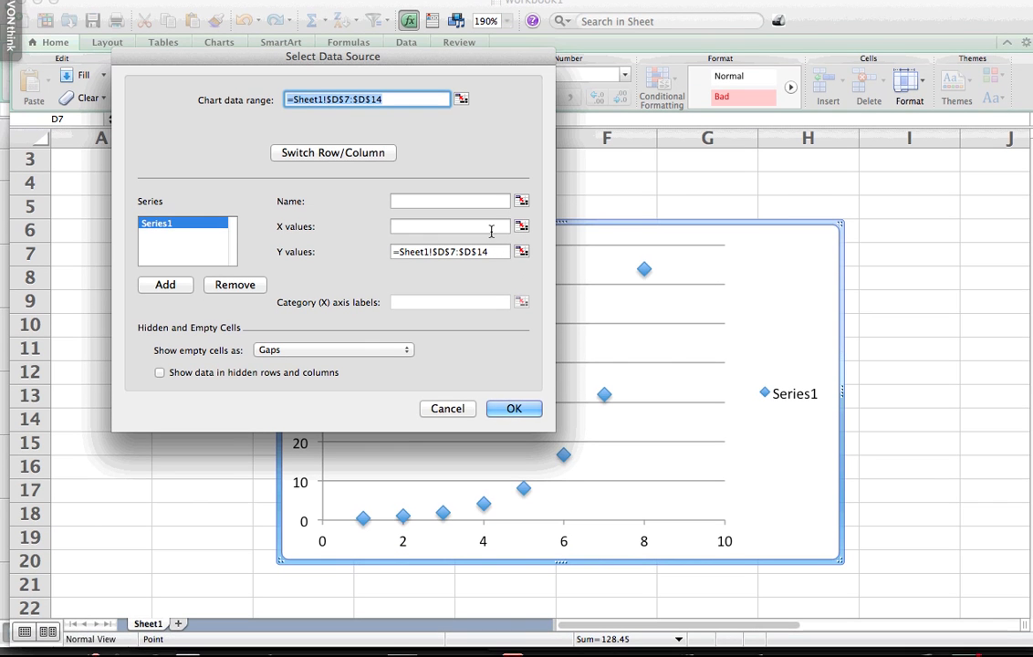
pyautogui.click(491, 247)
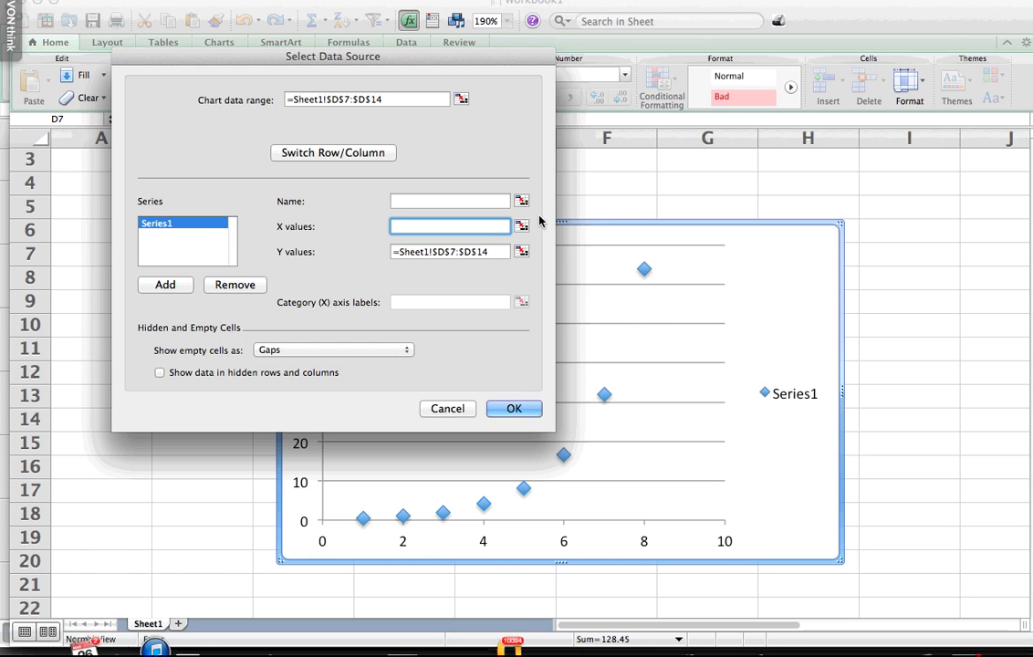
pyautogui.click(522, 229)
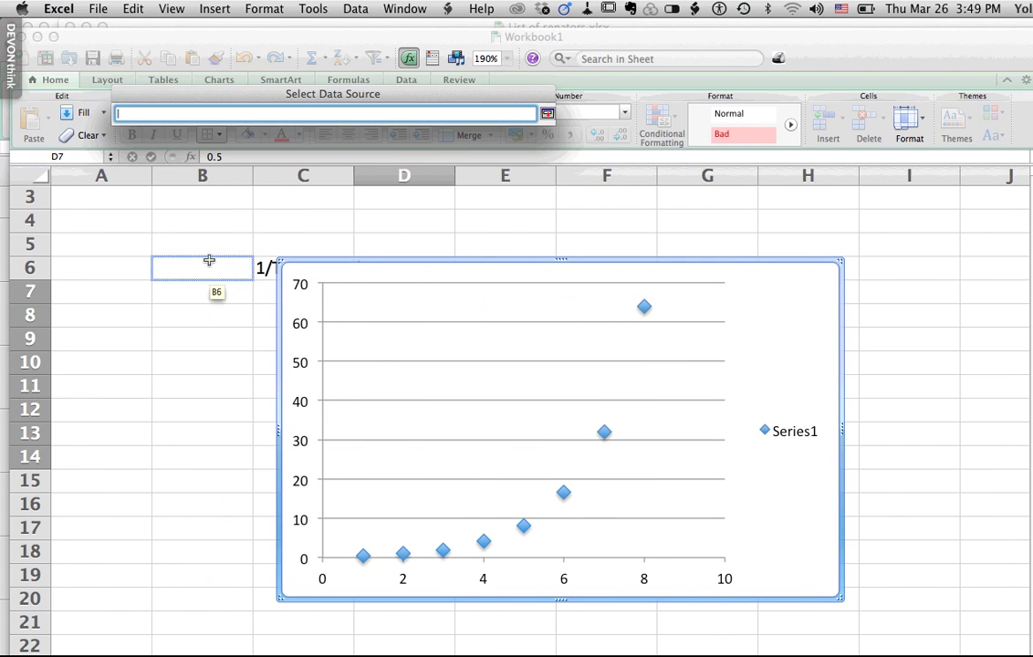
pyautogui.click(161, 264)
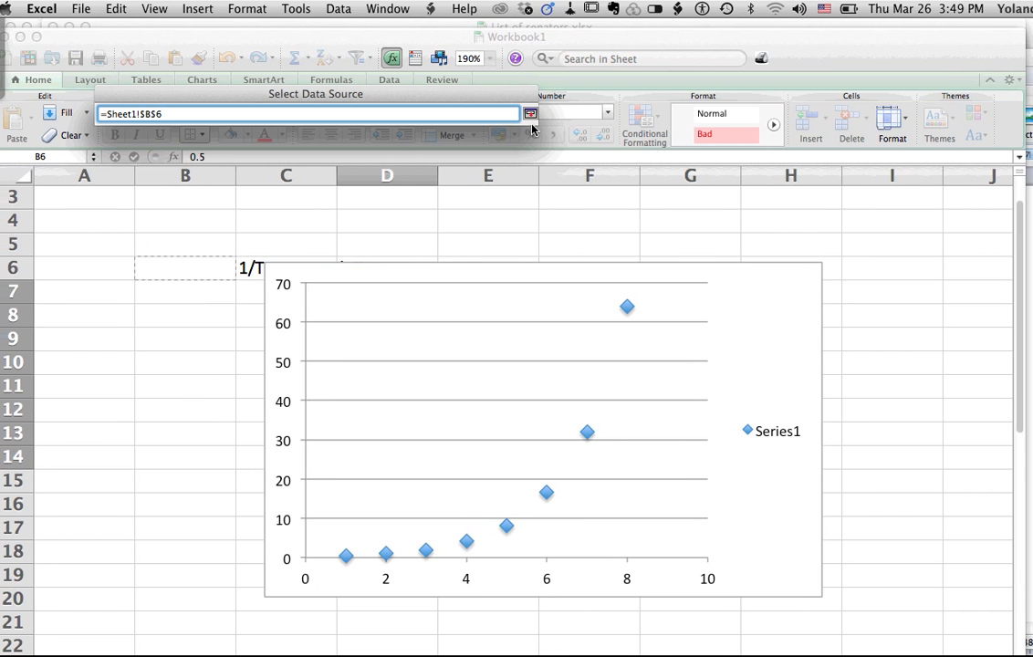
pyautogui.click(548, 113)
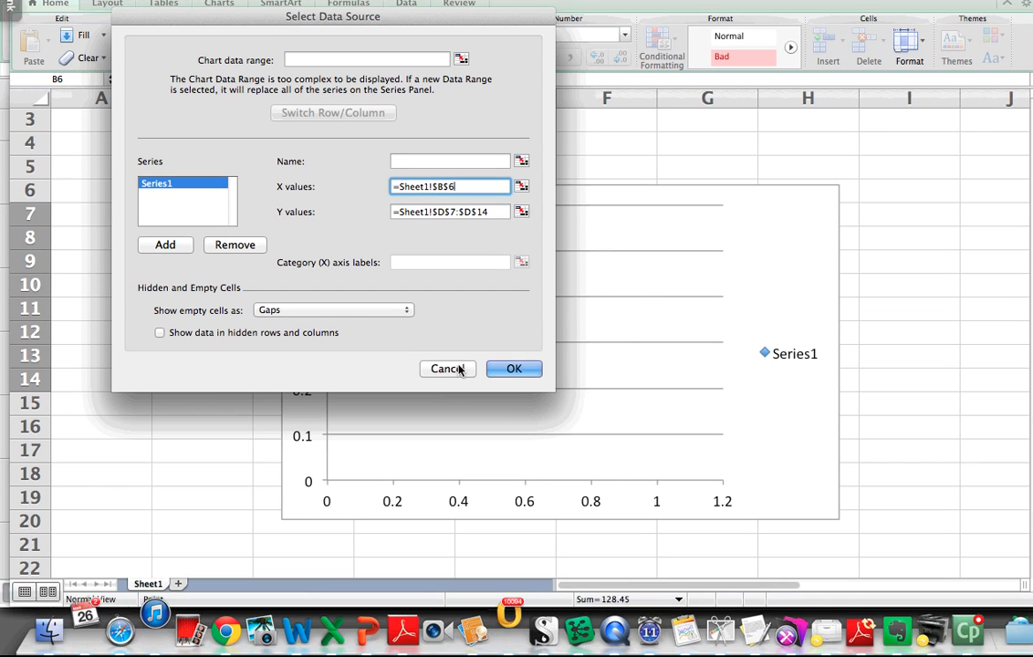
pyautogui.click(454, 368)
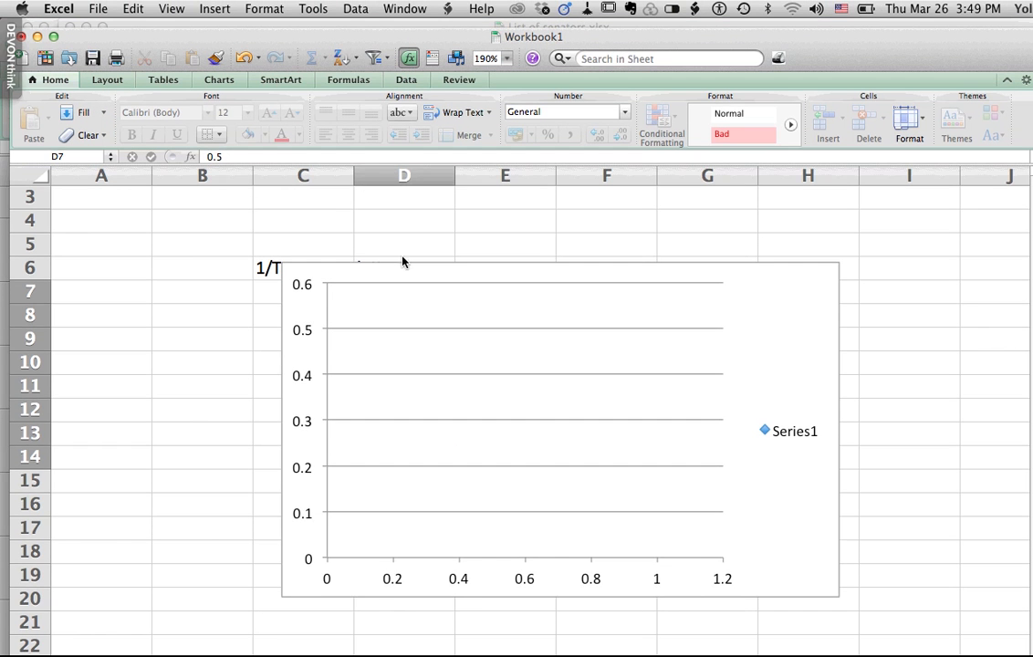
# - Move the chart clear of the data table and set the series' X values to the 1/T cells C7:C14
pyautogui.moveTo(403, 265); pyautogui.dragTo(650, 273)
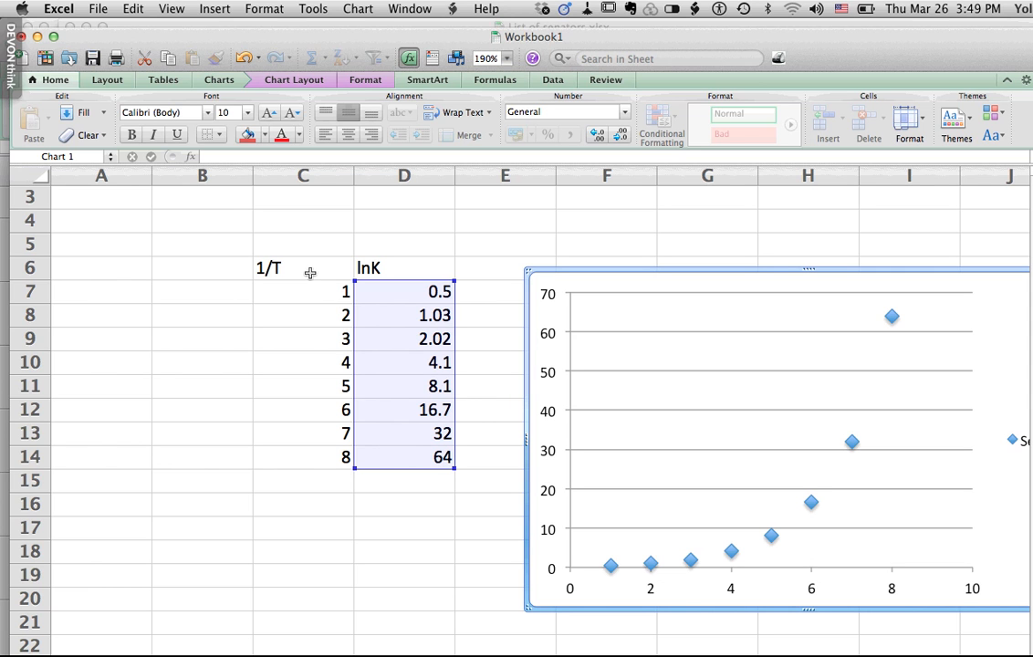
pyautogui.click(355, 11)
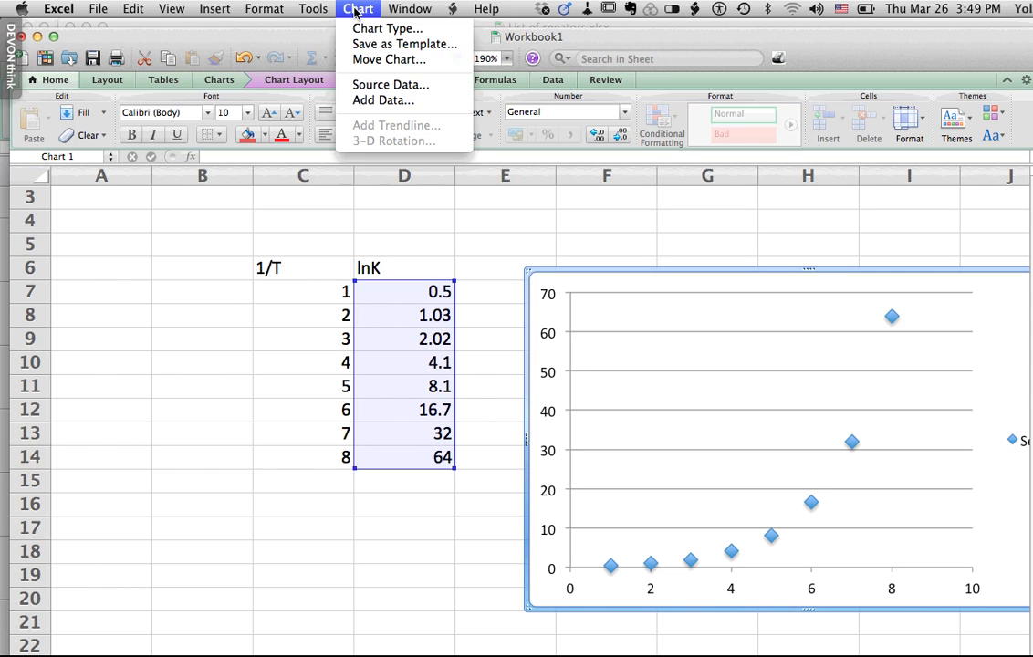
pyautogui.click(385, 85)
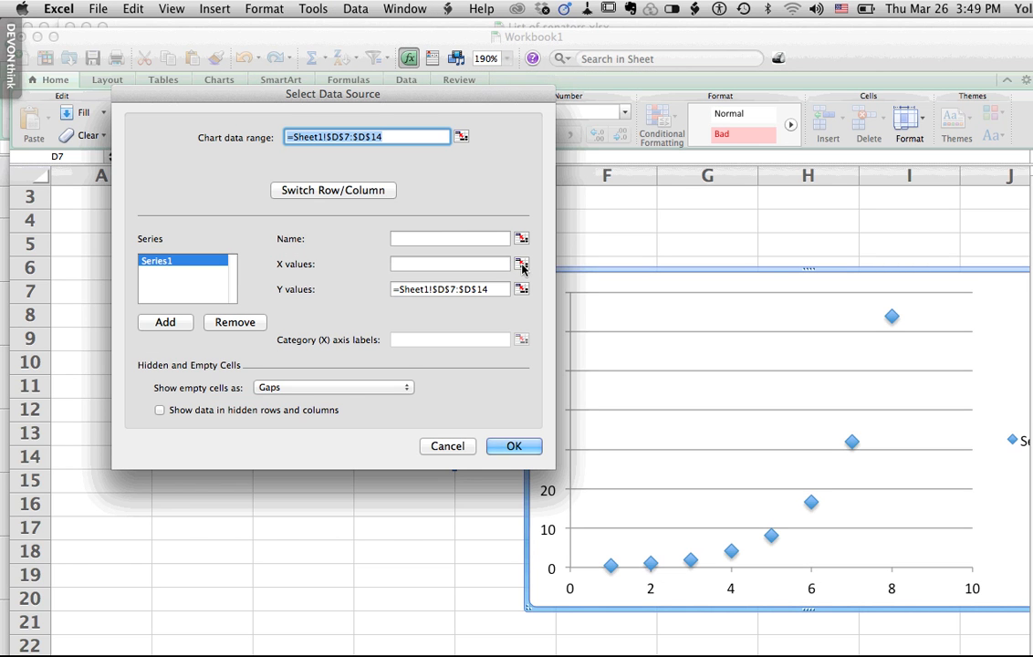
pyautogui.click(521, 263)
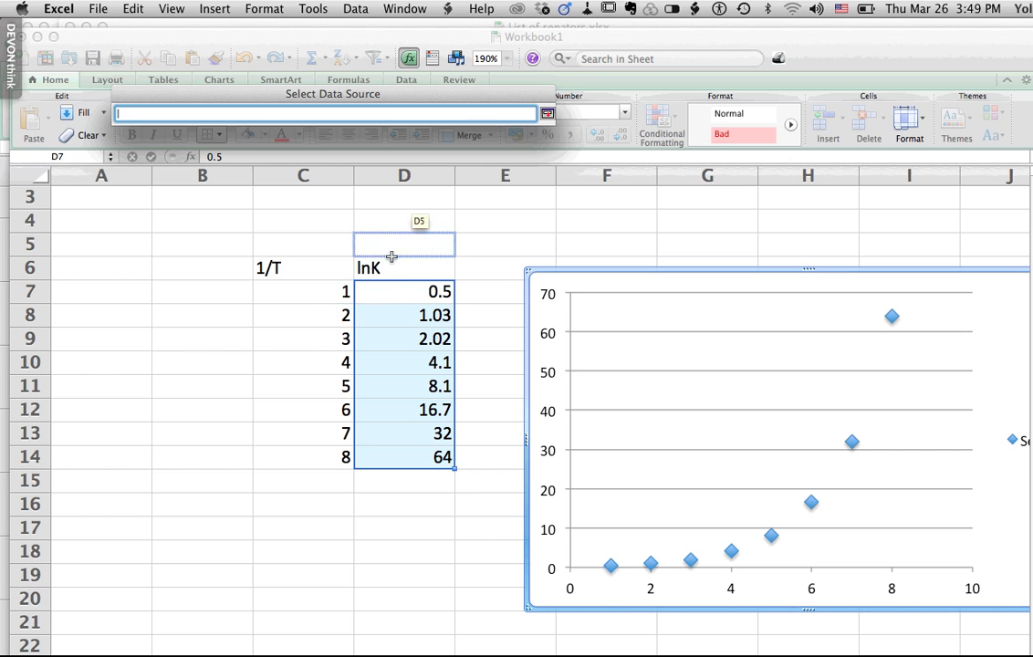
pyautogui.moveTo(327, 292); pyautogui.dragTo(323, 442)
pyautogui.moveTo(323, 381); pyautogui.dragTo(323, 380)
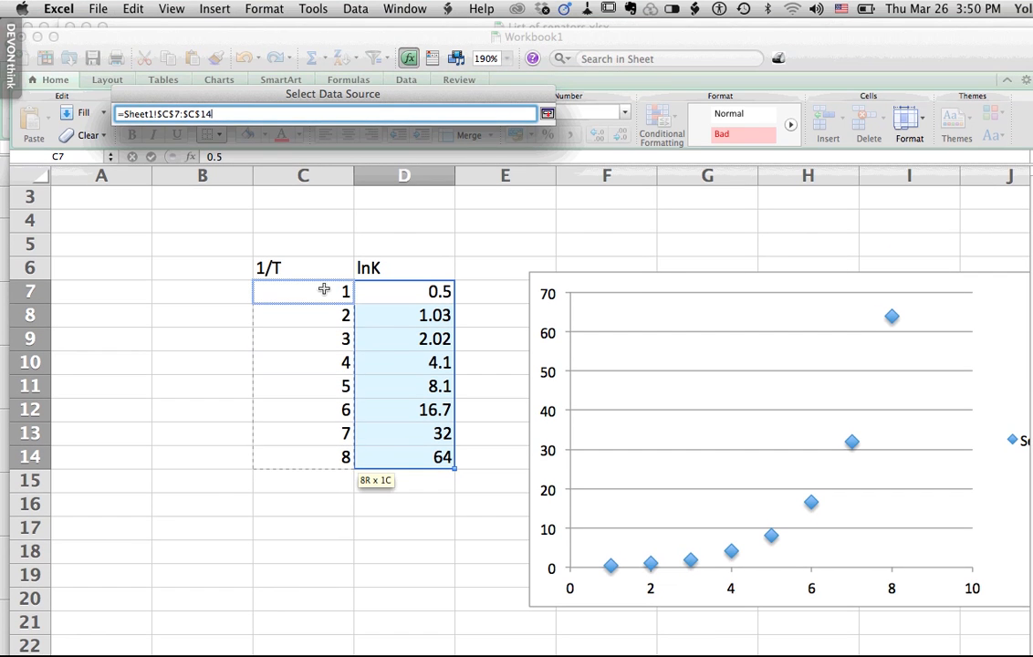
pyautogui.moveTo(324, 289); pyautogui.dragTo(313, 416)
pyautogui.moveTo(313, 351); pyautogui.dragTo(314, 390)
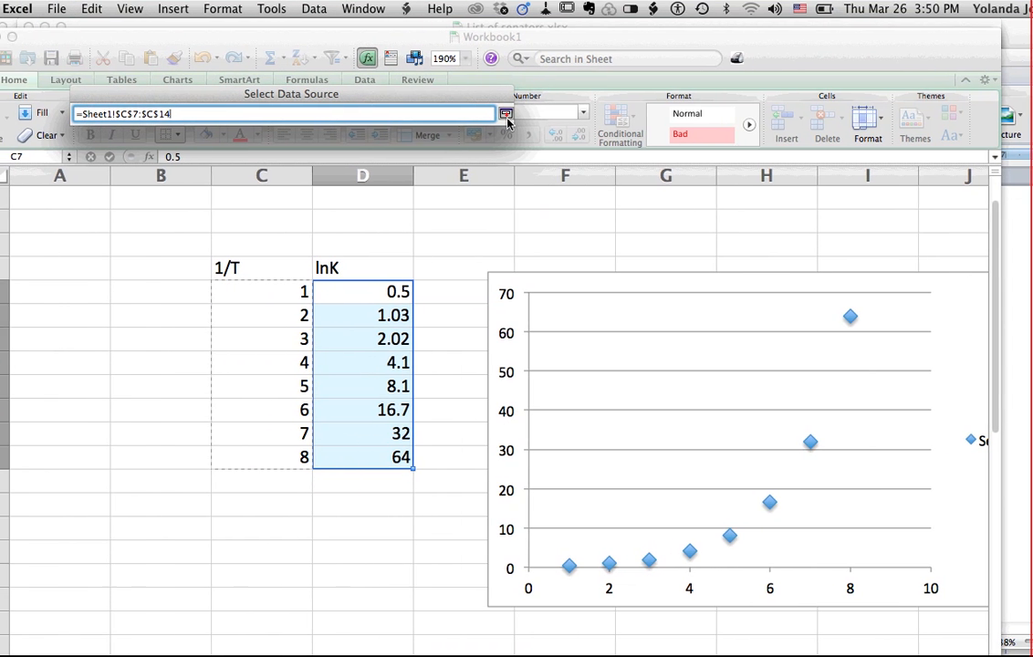
pyautogui.click(481, 113)
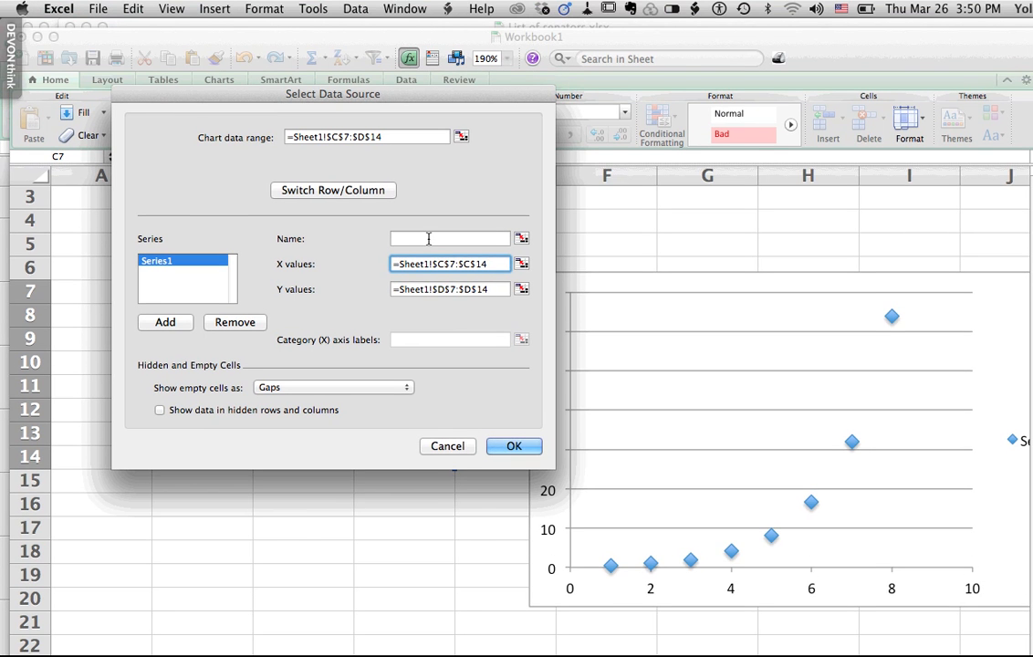
# - Name the data series "Enthaly Calculation Chart" and apply the source data settings
pyautogui.click(428, 238)
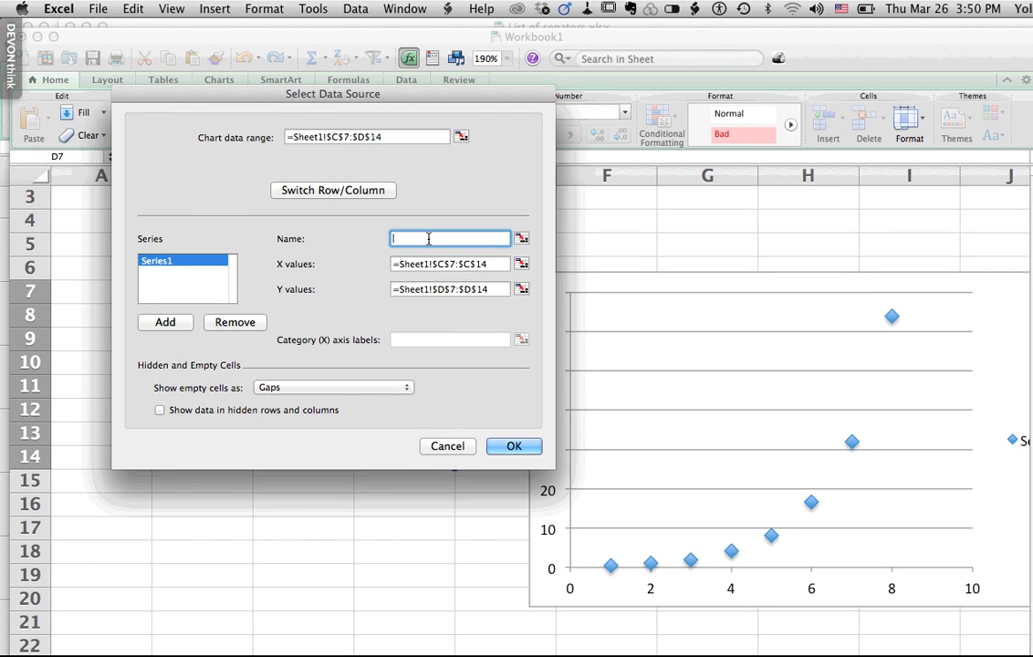
pyautogui.write('ENtha')
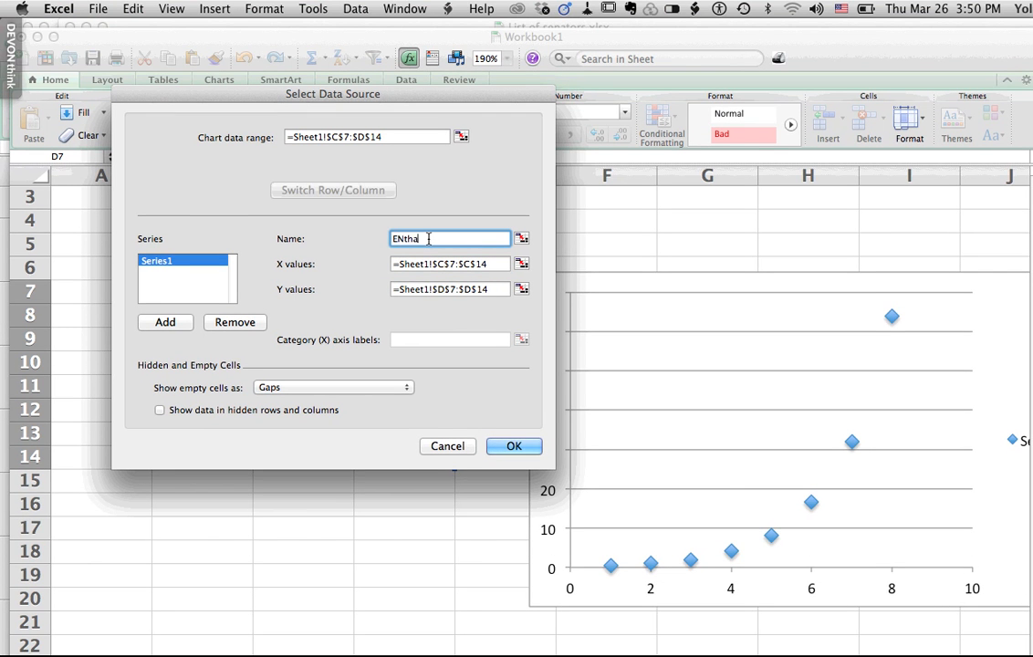
pyautogui.press('BackSpace')
pyautogui.press('BackSpace')
pyautogui.press('BackSpace')
pyautogui.press('BackSpace')
pyautogui.write('nthaly')
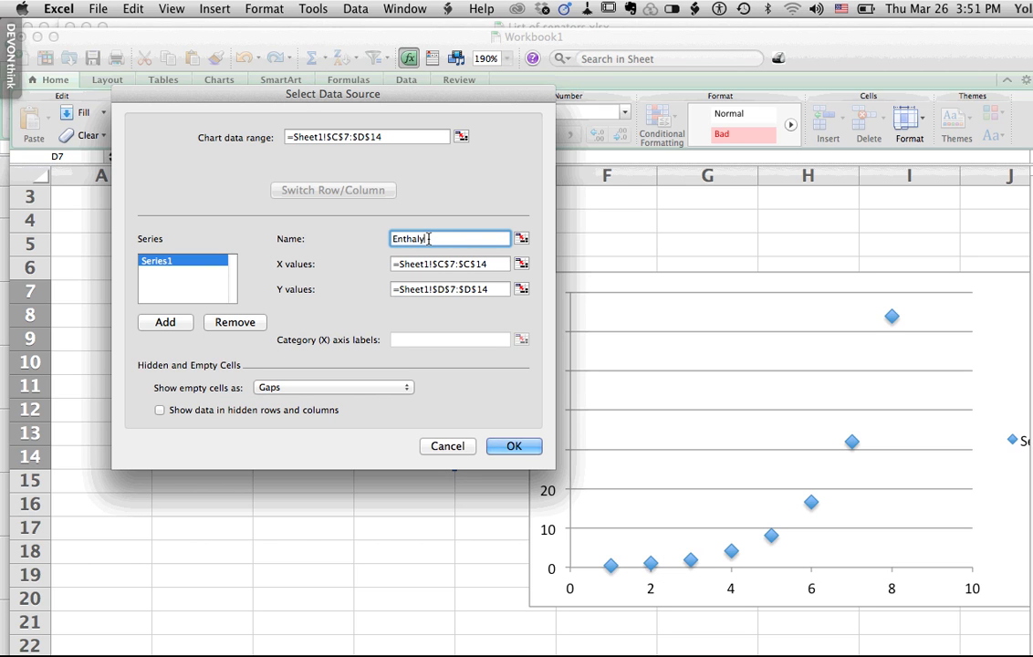
pyautogui.write(' Calculation Chart')
pyautogui.click(607, 195)
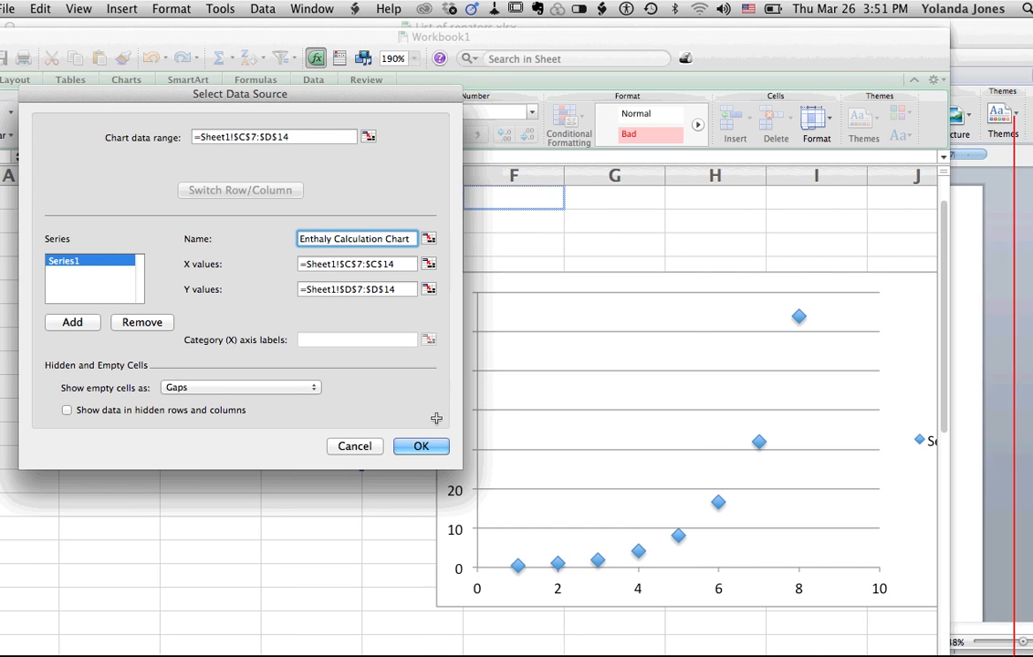
pyautogui.click(421, 445)
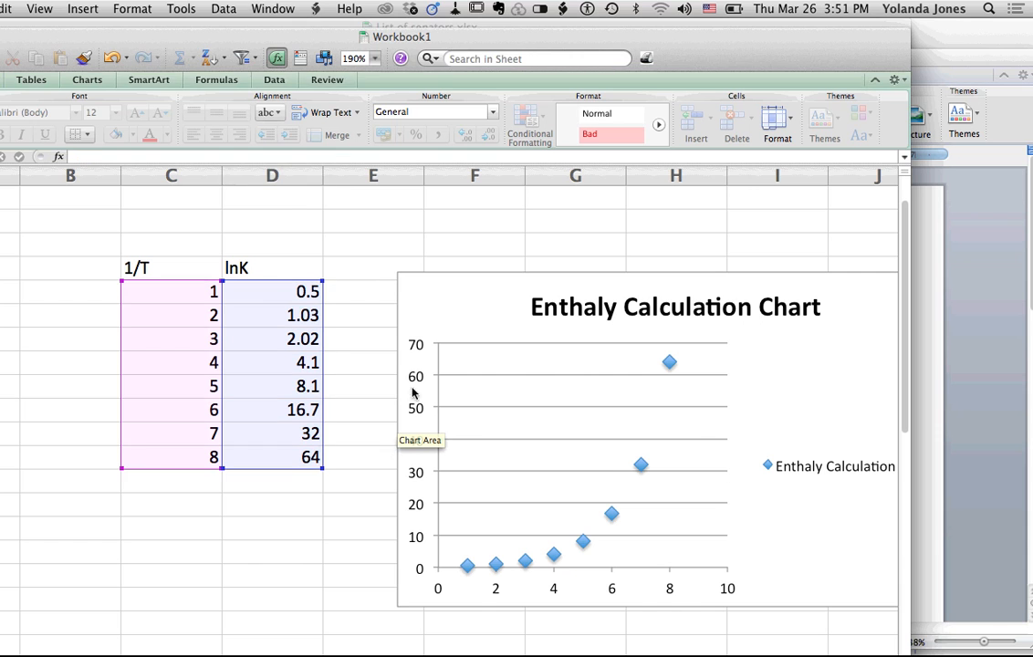
# - Reposition the chart beside the 1/T column, spanning about columns D to J and rows 6 to 20
pyautogui.click(577, 454)
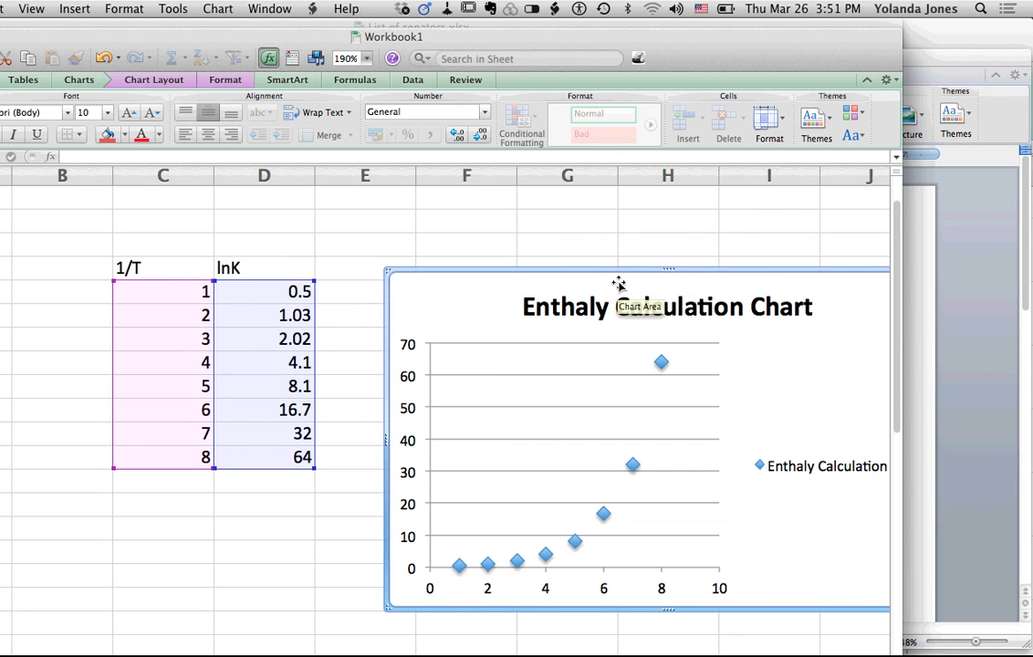
pyautogui.moveTo(571, 272); pyautogui.dragTo(304, 255)
pyautogui.moveTo(446, 257); pyautogui.dragTo(449, 256)
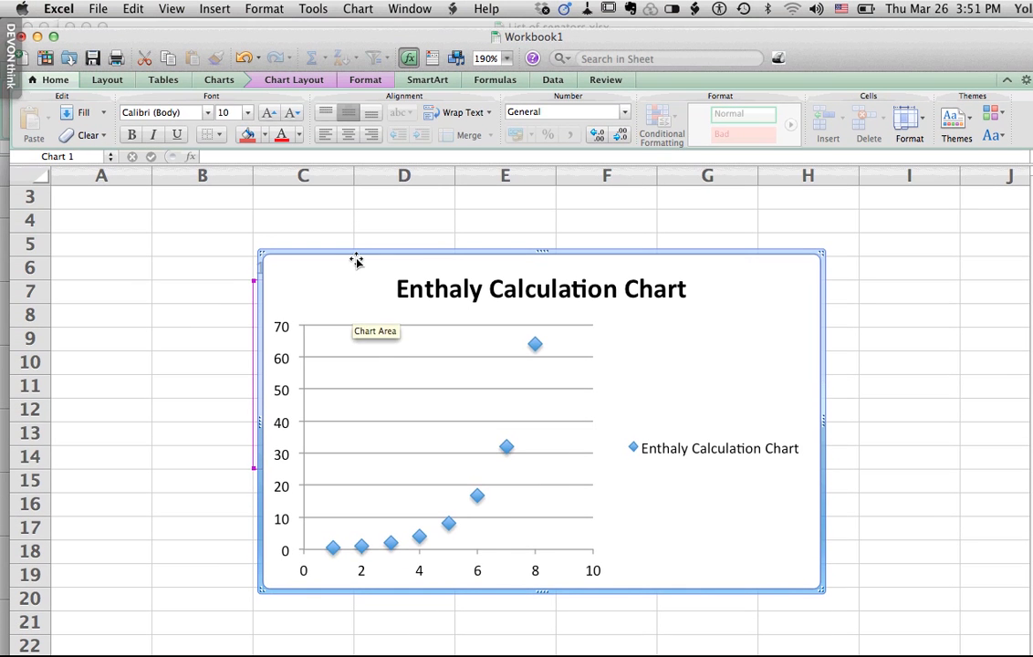
pyautogui.moveTo(356, 260); pyautogui.dragTo(652, 311)
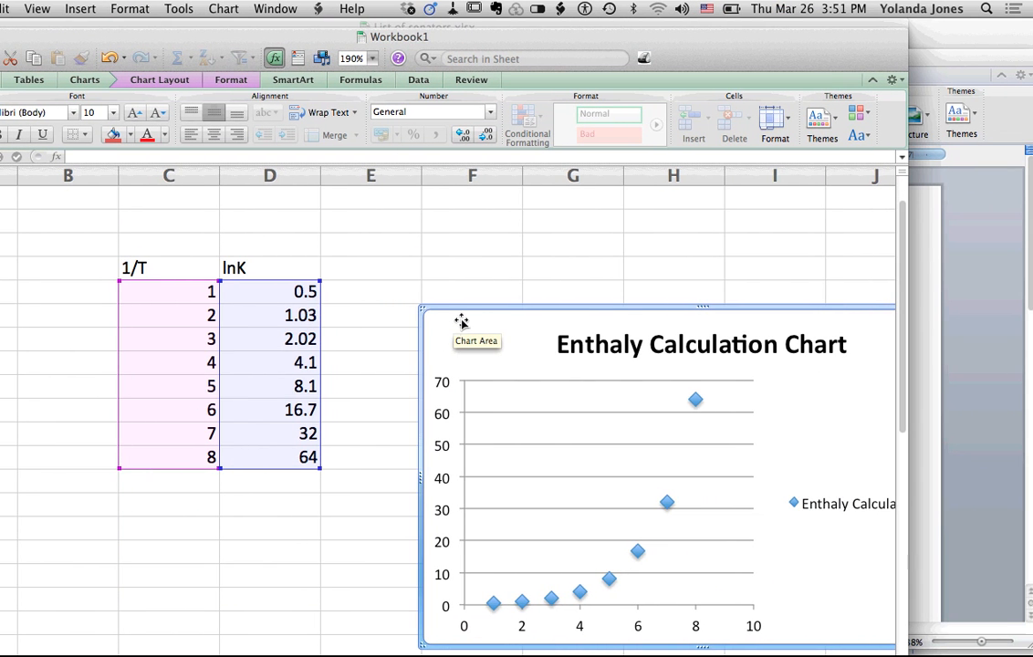
pyautogui.moveTo(461, 313); pyautogui.dragTo(226, 234)
pyautogui.moveTo(361, 234); pyautogui.dragTo(466, 262)
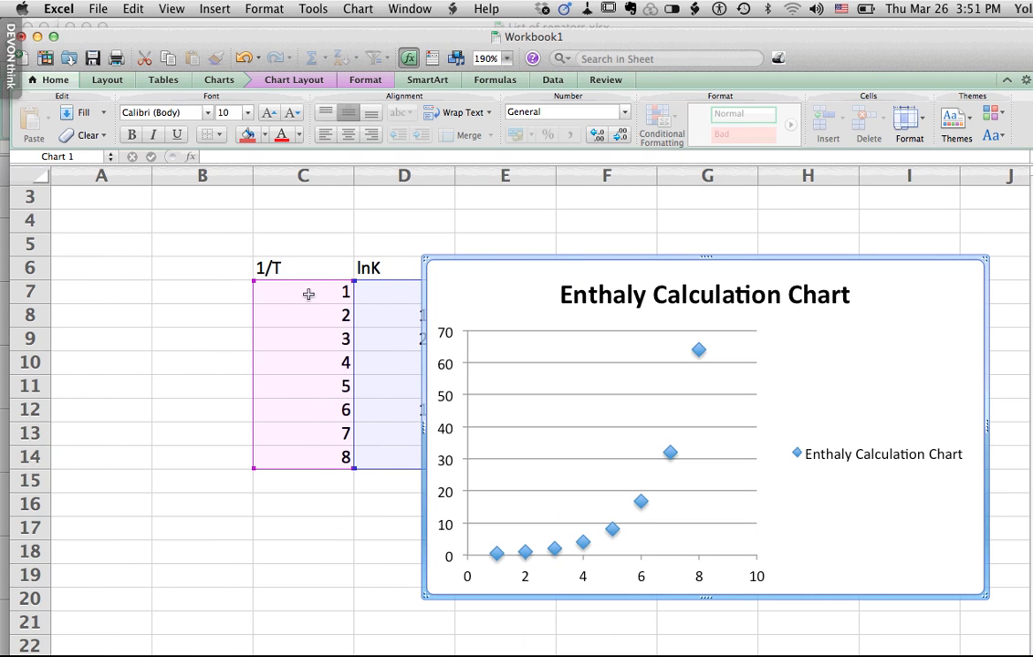
pyautogui.moveTo(277, 288); pyautogui.dragTo(310, 399)
pyautogui.moveTo(310, 358)
pyautogui.mouseDown()
pyautogui.moveTo(310, 395)
pyautogui.moveTo(309, 369)
pyautogui.mouseUp()
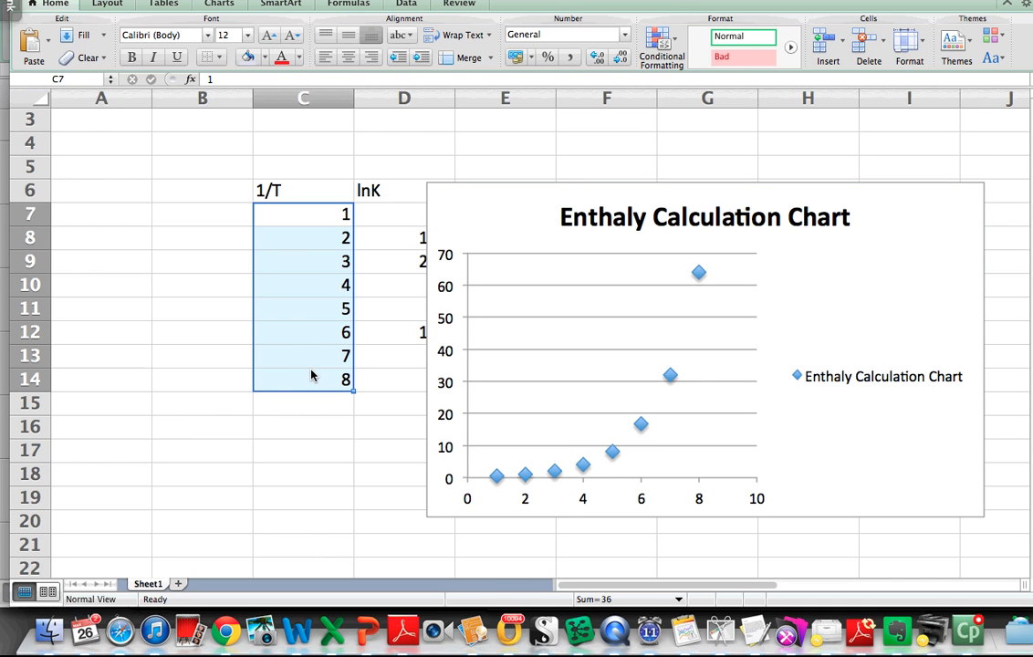
pyautogui.press('super+c')
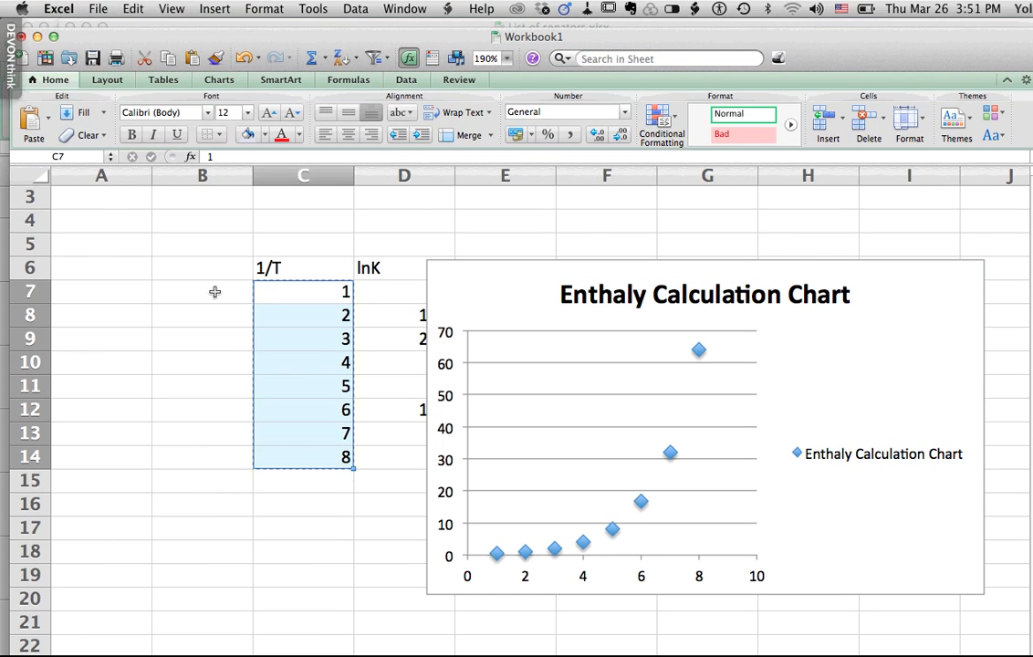
pyautogui.click(215, 292)
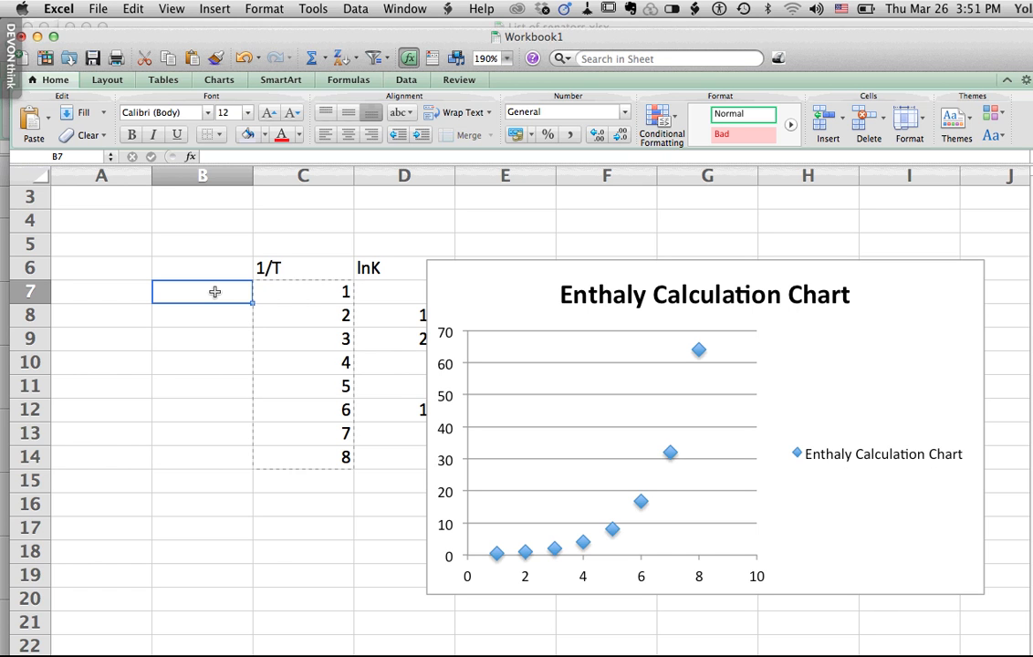
pyautogui.press('super+c')
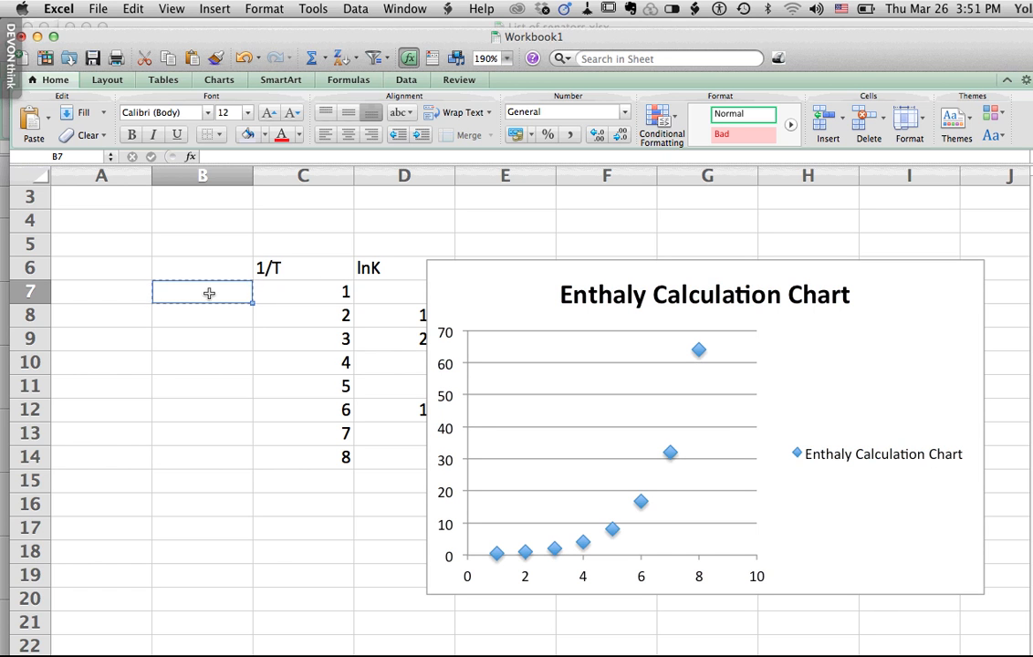
pyautogui.press('Escape')
# - Copy the 1/T values in C7:C14 into column B, starting at B7
pyautogui.moveTo(300, 290); pyautogui.dragTo(297, 457)
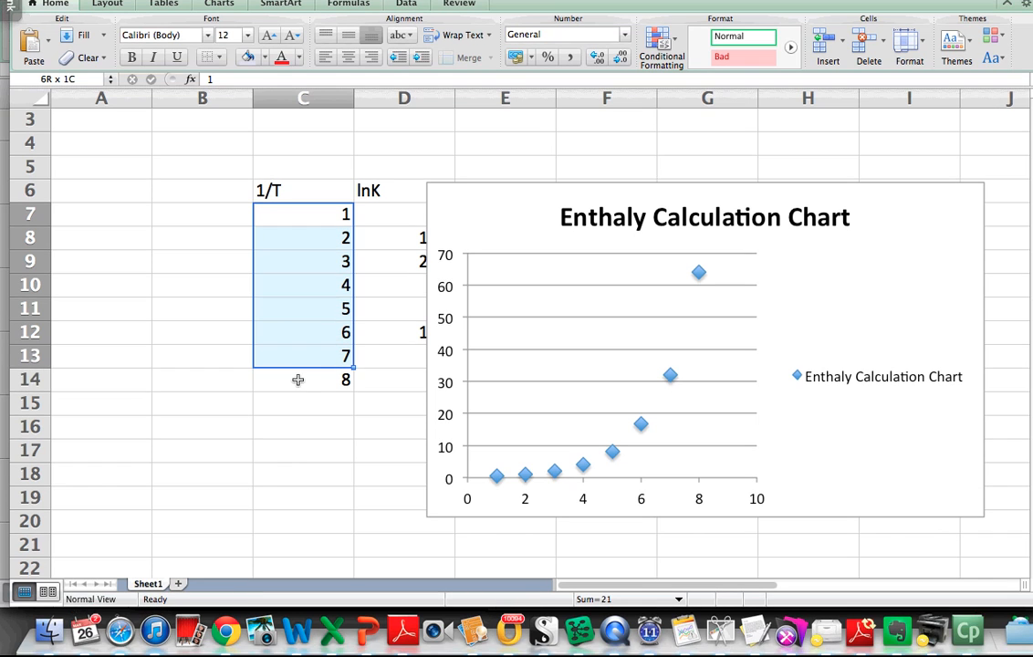
pyautogui.moveTo(298, 379); pyautogui.dragTo(295, 380)
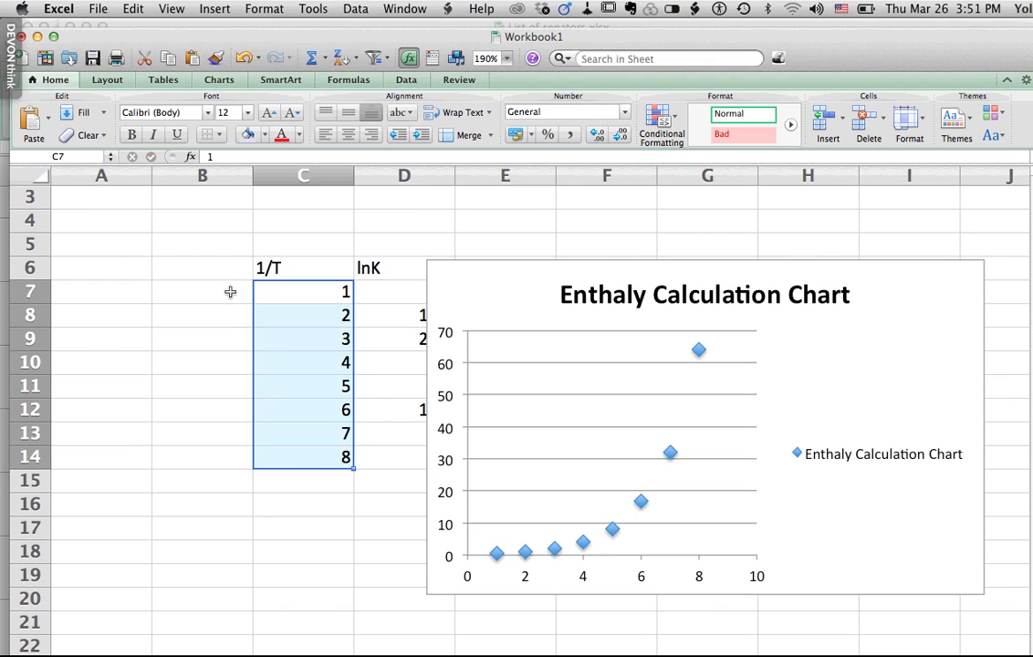
pyautogui.press('super+c')
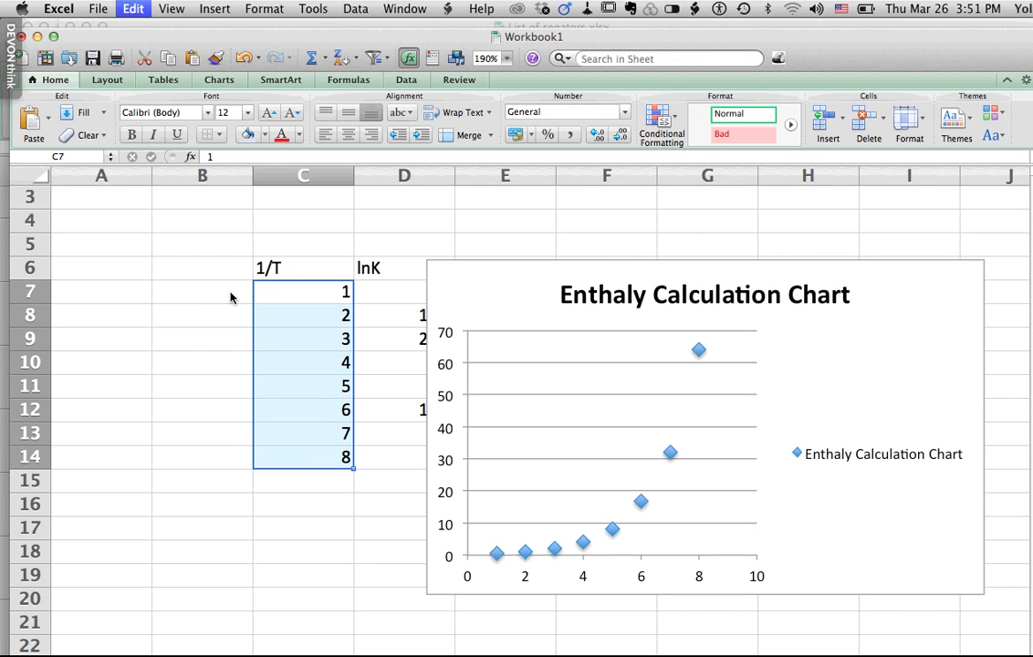
pyautogui.click(230, 214)
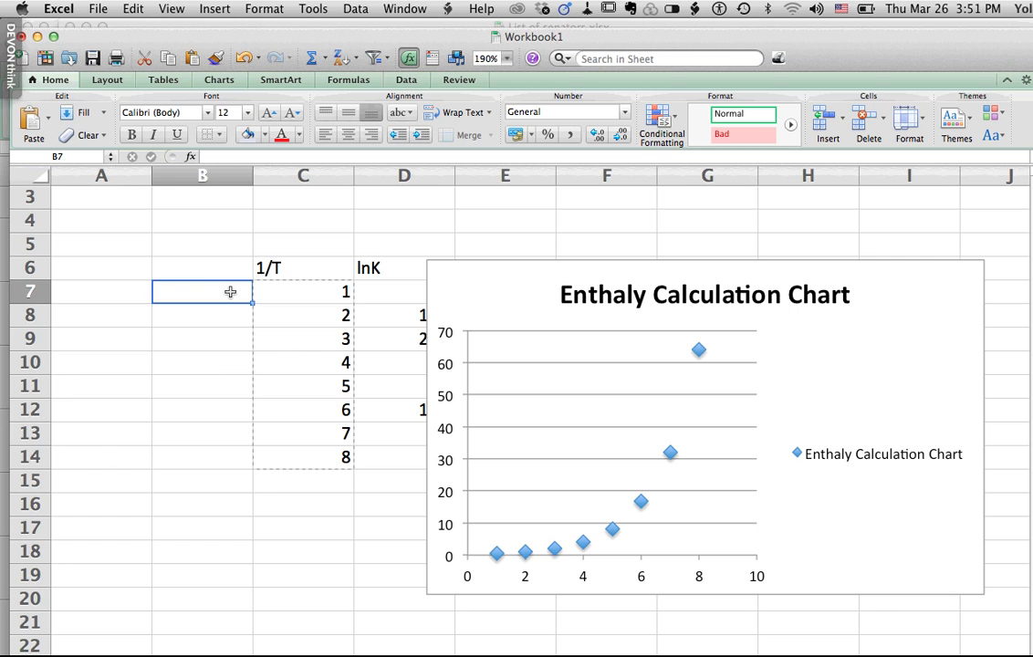
pyautogui.press('super+v')
# - Enter the formula =1/B7 in cell C7 of the 1/T column
pyautogui.click(326, 297)
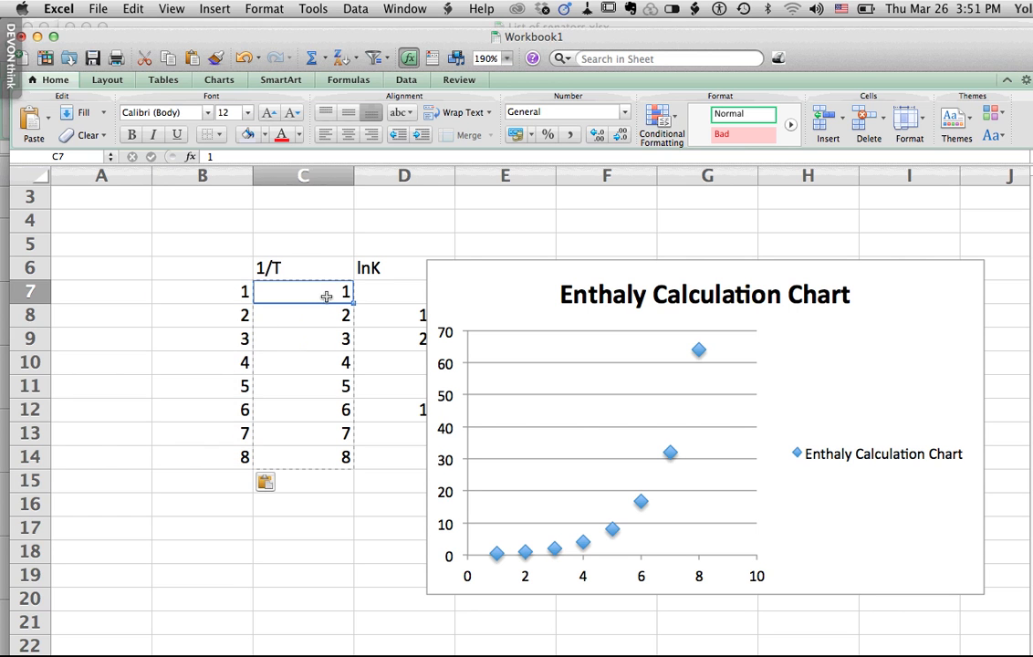
pyautogui.write('=')
pyautogui.click(235, 291)
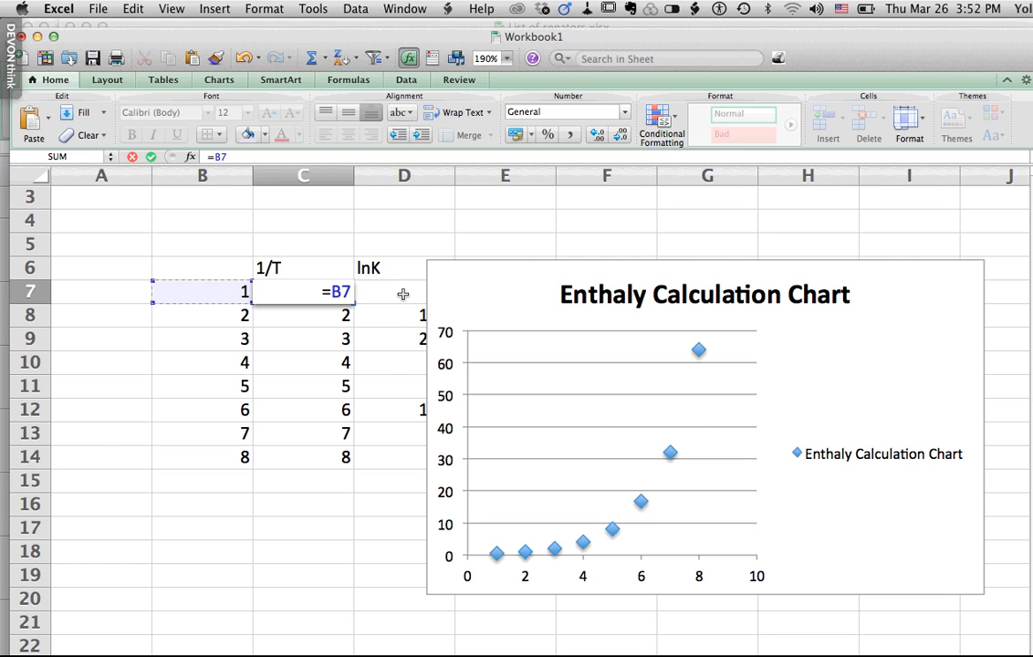
pyautogui.press('BackSpace')
pyautogui.press('BackSpace')
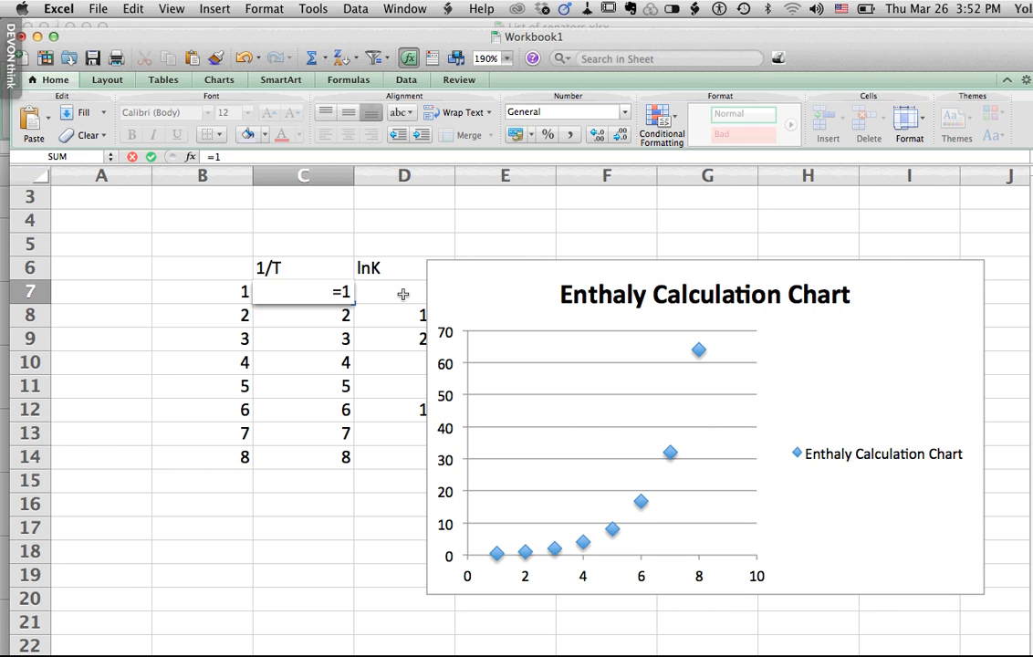
pyautogui.click(228, 292)
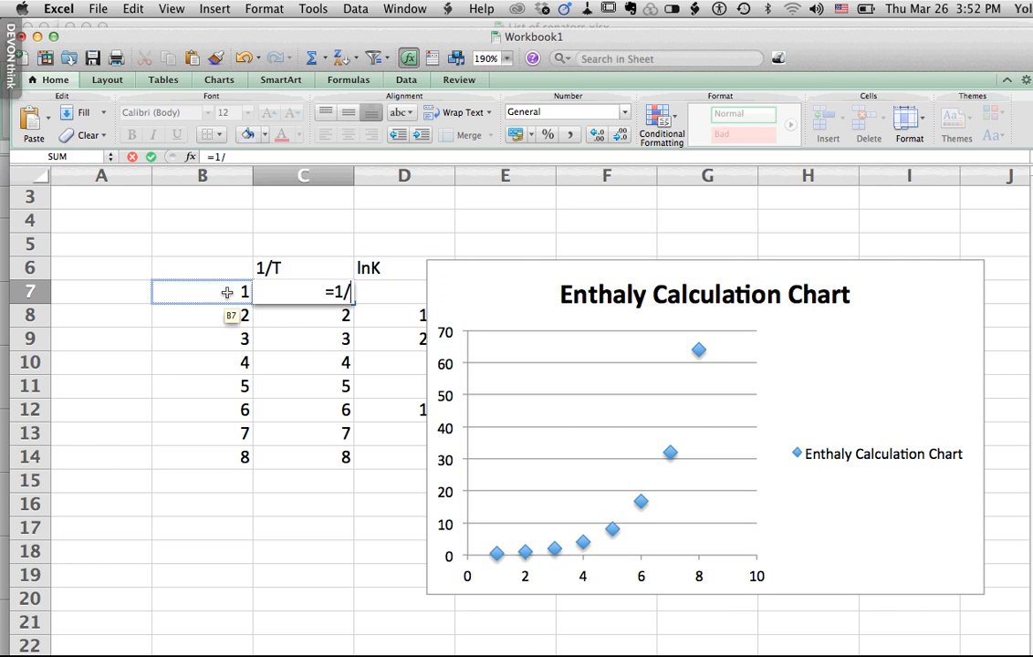
pyautogui.press('Return')
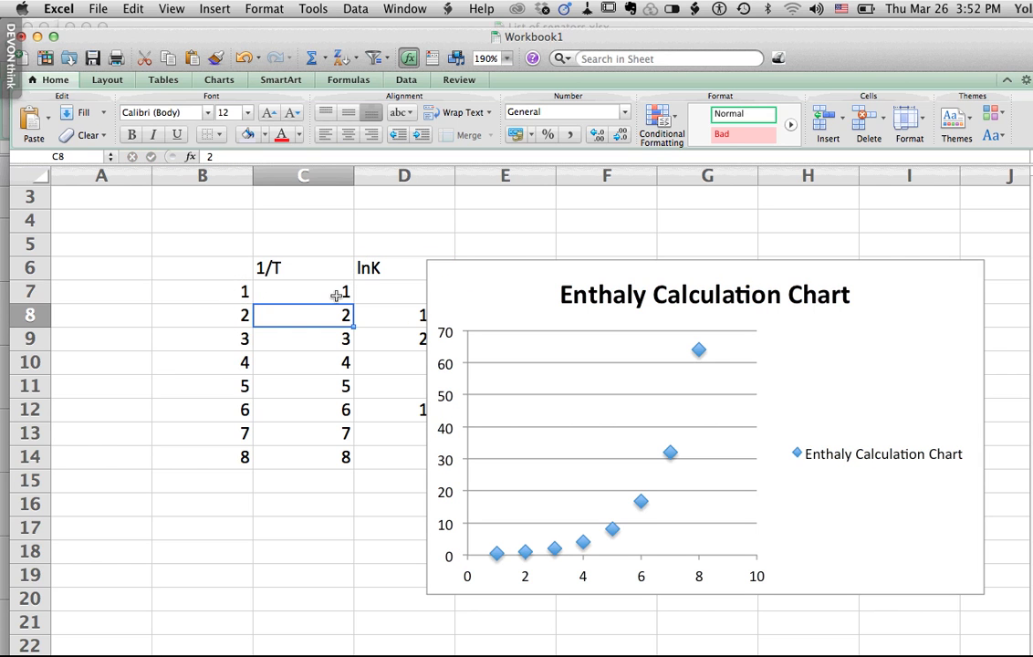
# - Fill the reciprocal formula from C7 down through C14
pyautogui.click(335, 294)
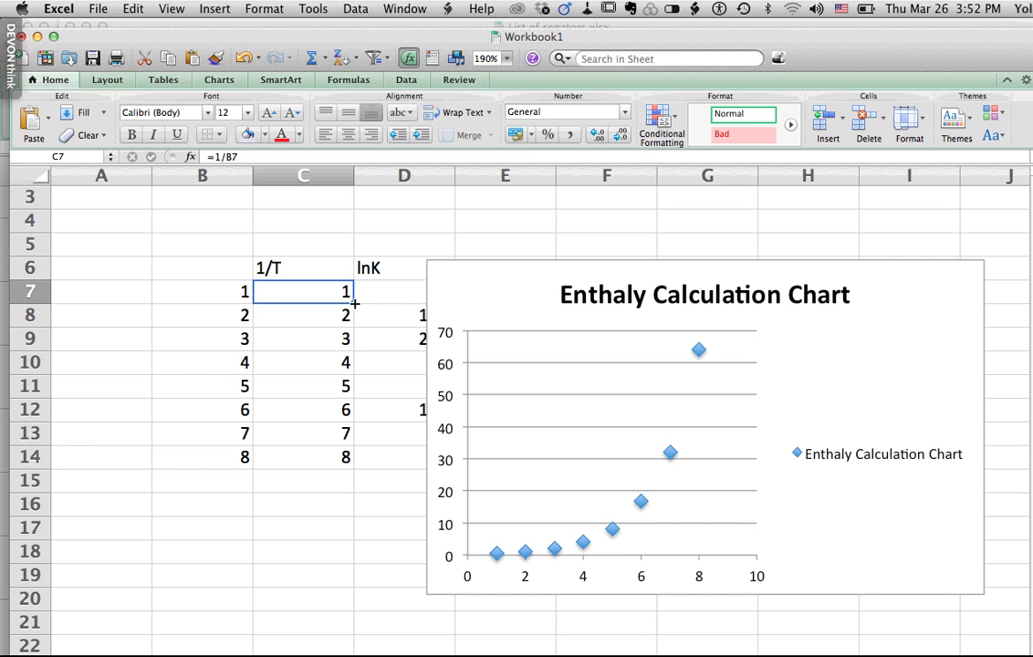
pyautogui.moveTo(356, 317); pyautogui.dragTo(336, 453)
pyautogui.moveTo(336, 377); pyautogui.dragTo(334, 378)
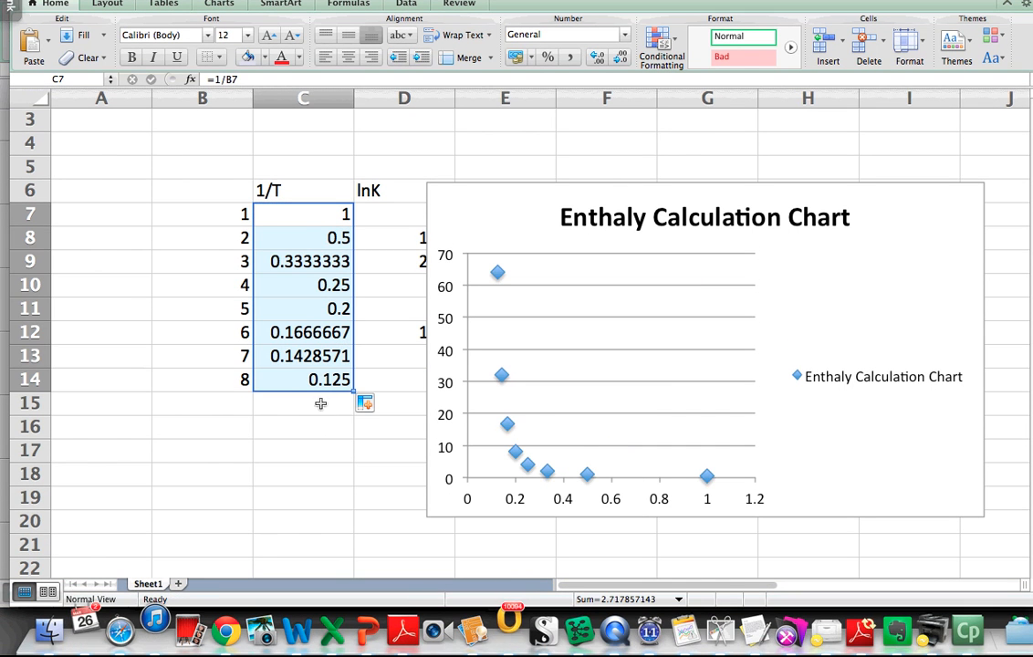
# - Move the chart clear of the lnK column so it starts at column F
pyautogui.click(338, 458)
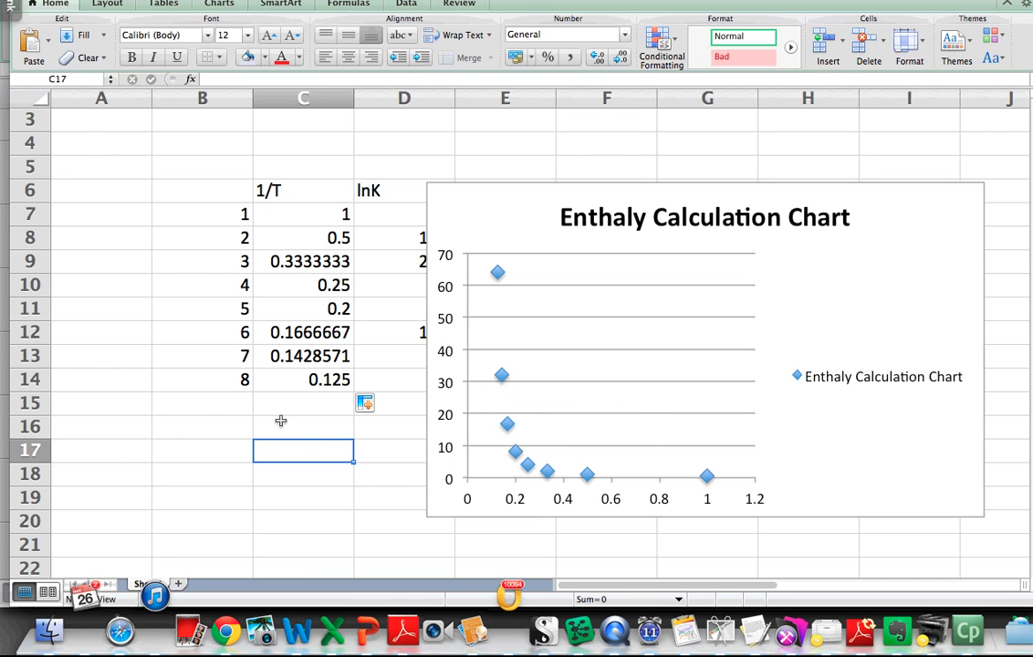
pyautogui.click(231, 426)
pyautogui.click(330, 443)
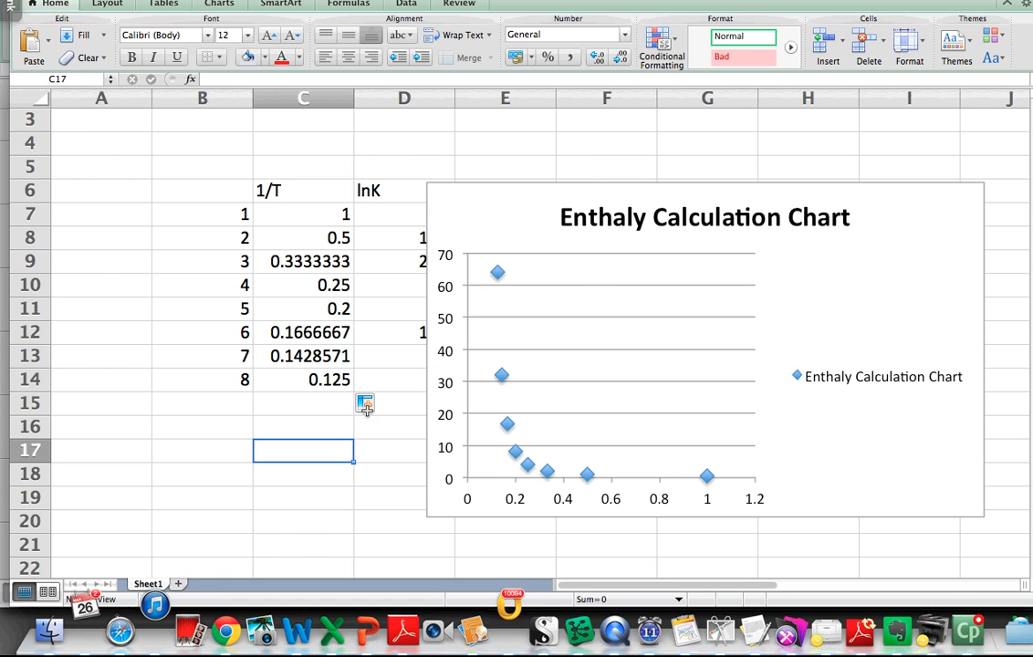
pyautogui.click(527, 202)
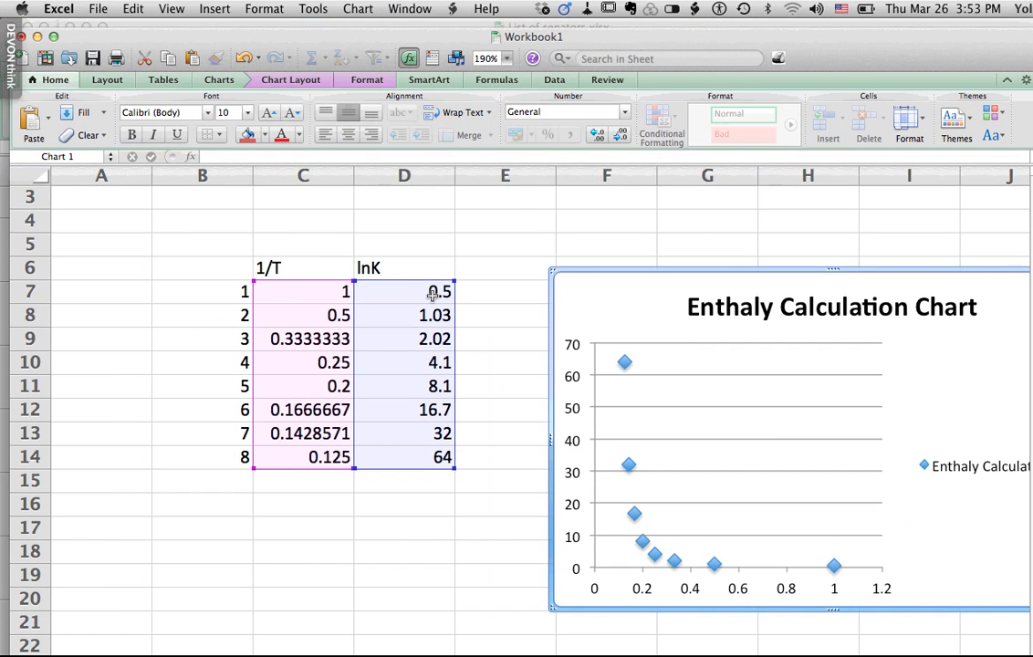
# - Set the lnK value in D7 to 1 and the one in D8 to 2
pyautogui.click(434, 292)
pyautogui.write('1')
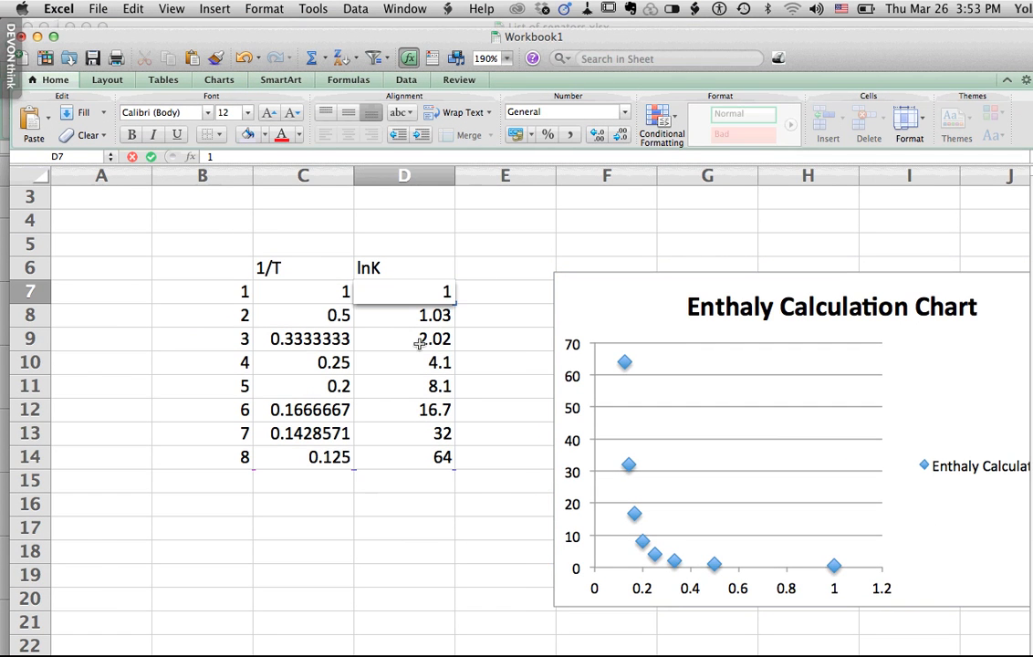
pyautogui.click(413, 484)
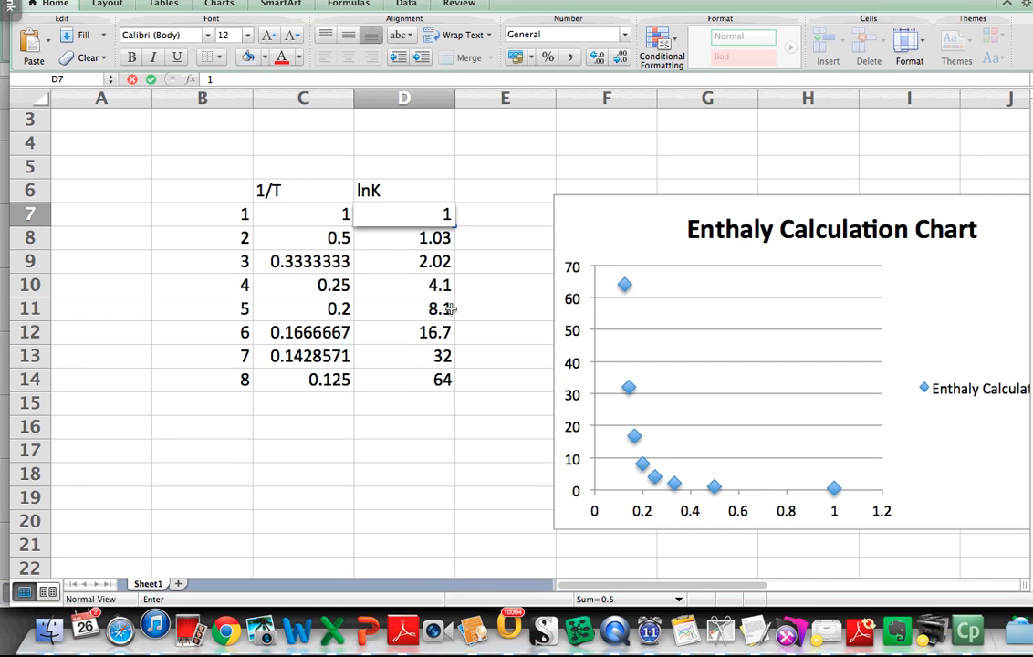
pyautogui.click(434, 244)
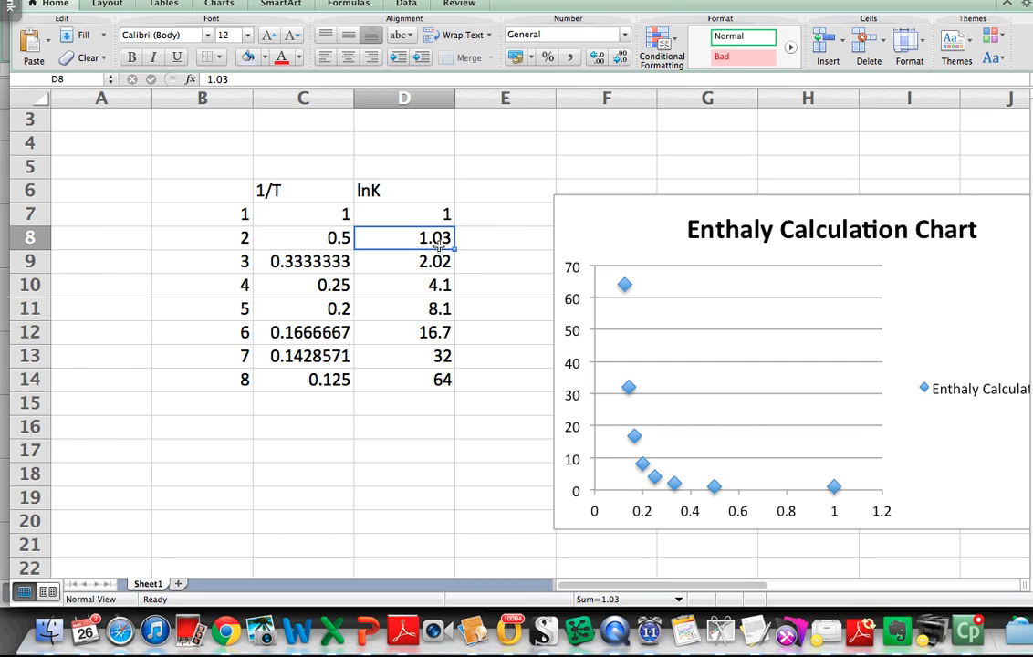
pyautogui.write('2')
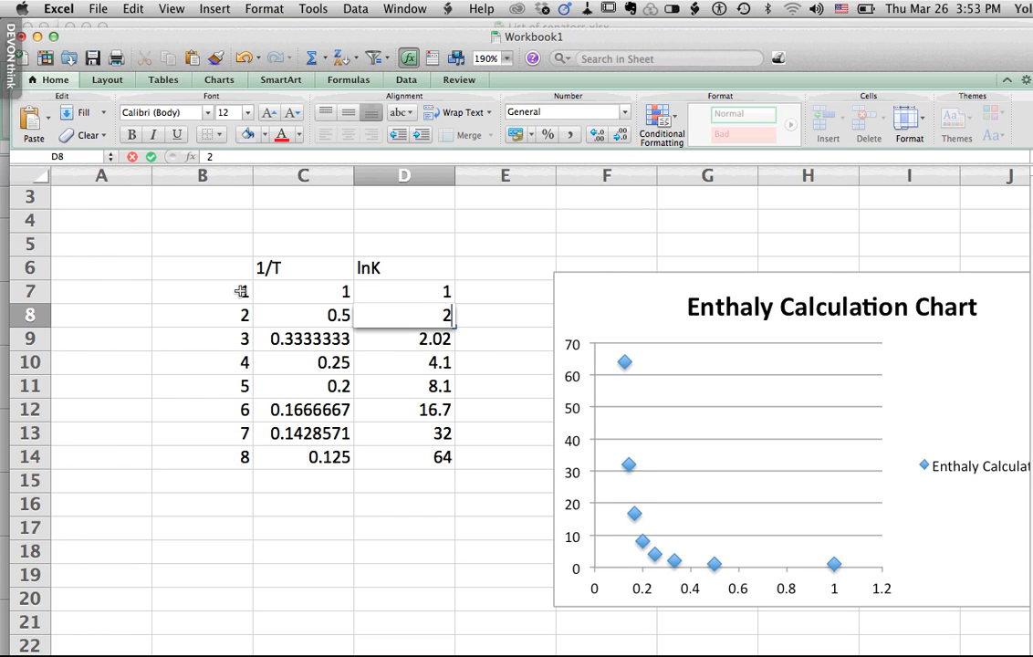
# - Copy the values in B7:B14 into both the 1/T column from C7 and the lnK column from D7
pyautogui.moveTo(241, 291); pyautogui.dragTo(218, 447)
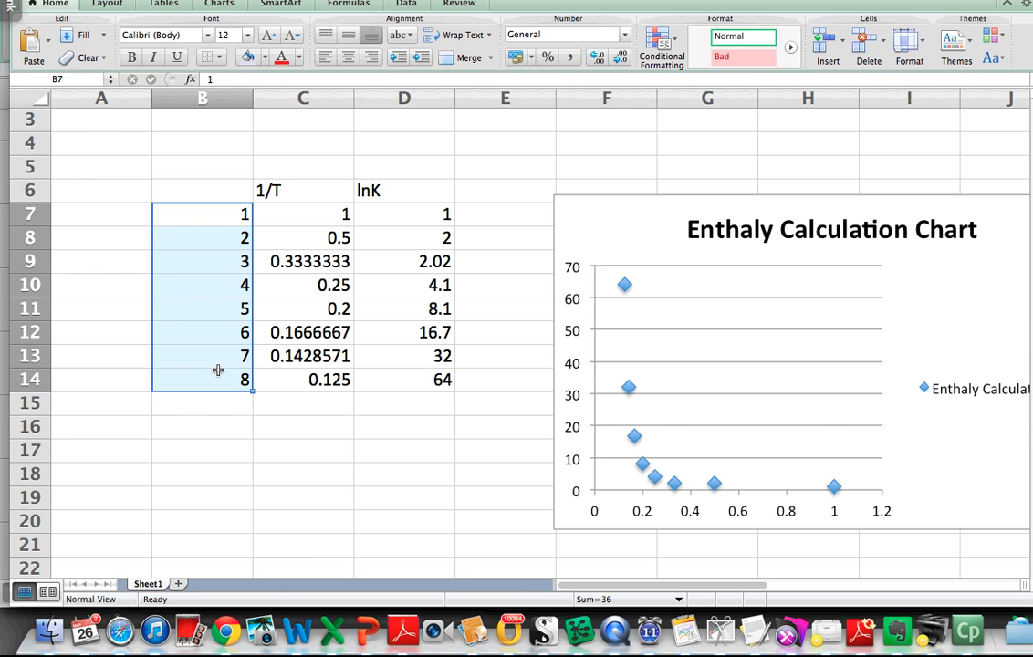
pyautogui.press('super+c')
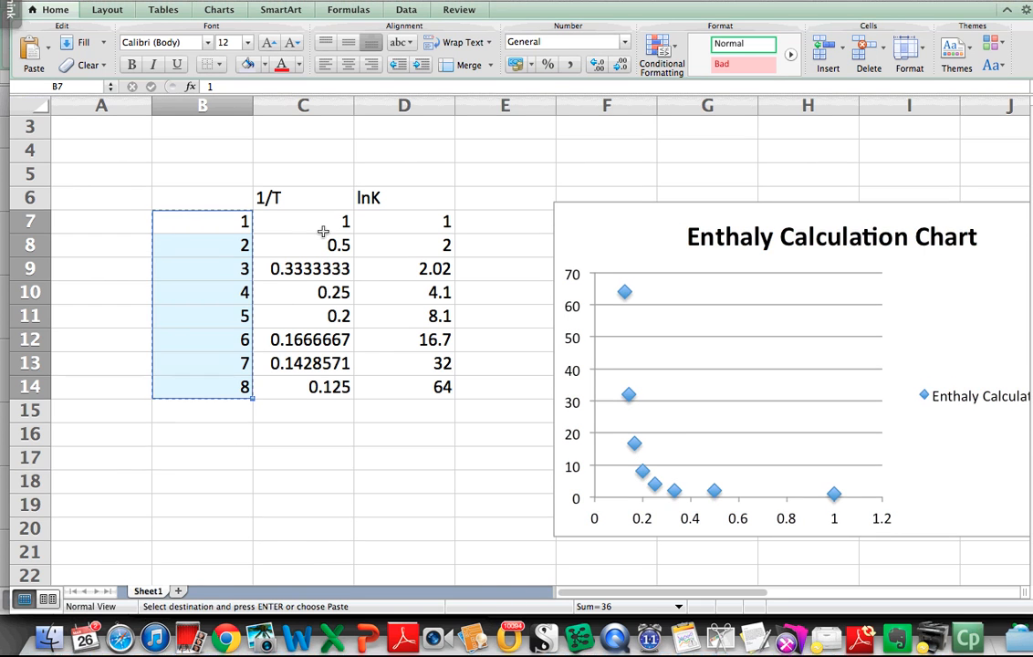
pyautogui.click(324, 285)
pyautogui.press('super+v')
pyautogui.click(417, 289)
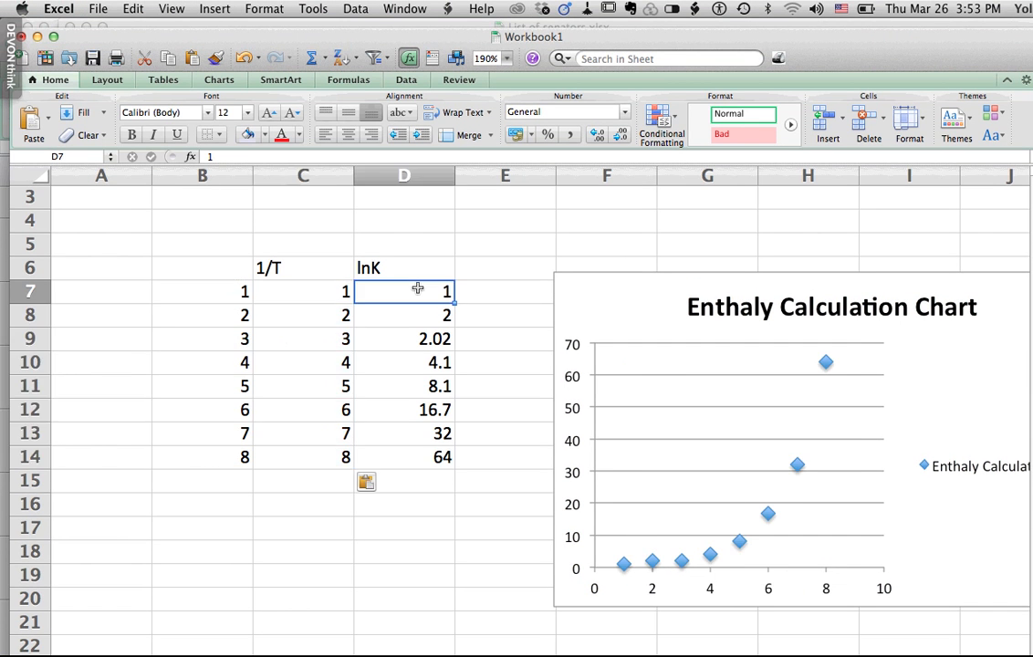
pyautogui.press('super+v')
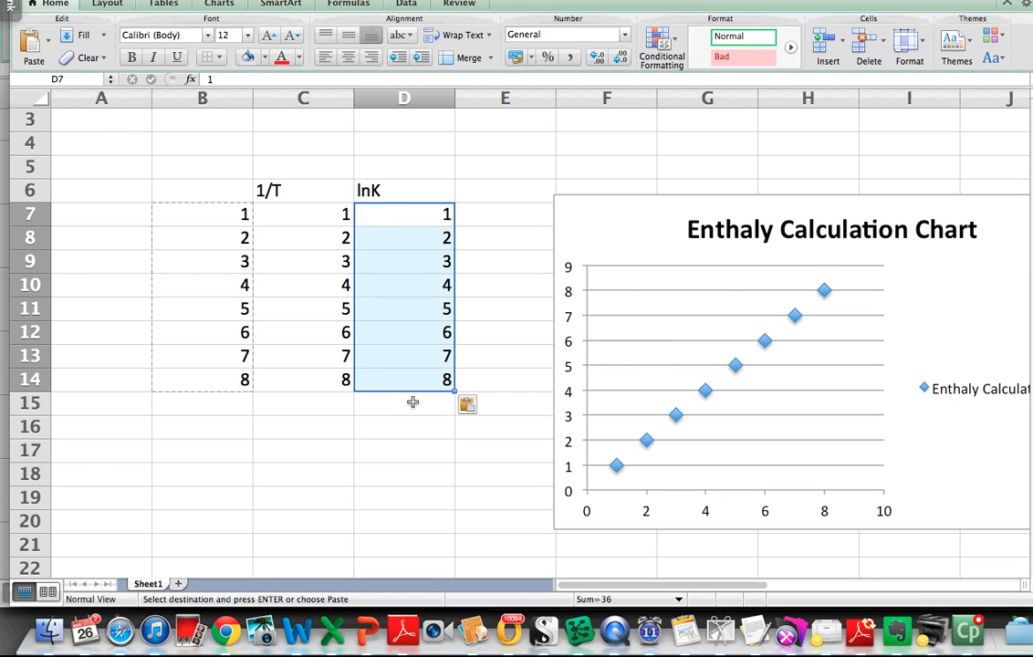
pyautogui.click(336, 436)
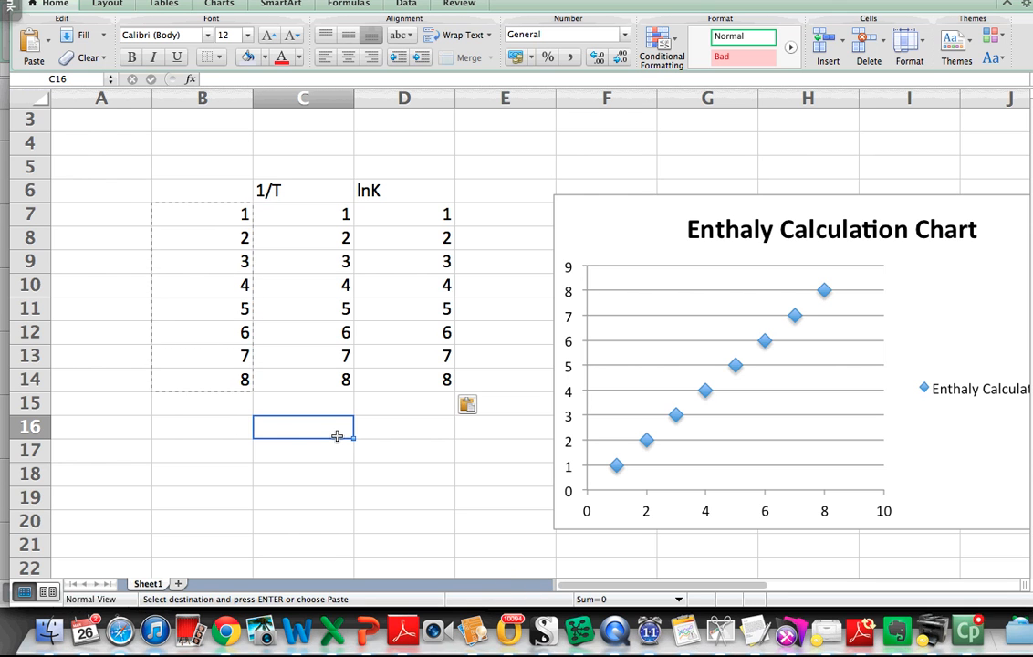
# - Add a linear trendline to the chart's data series with its equation displayed on the chart
pyautogui.moveTo(768, 356)
pyautogui.rightClick(627, 346)
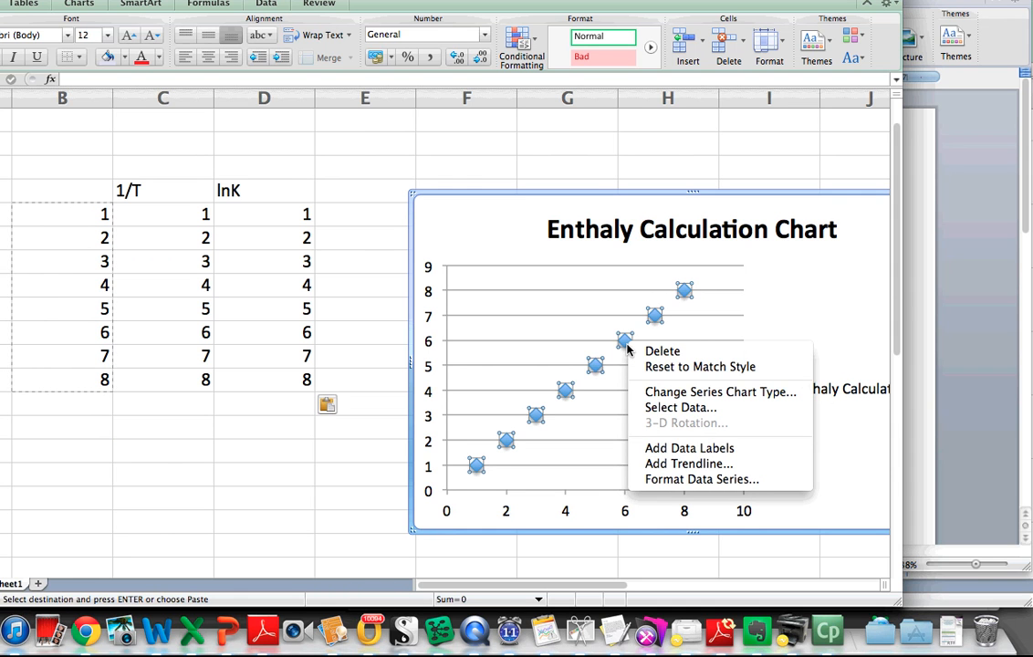
pyautogui.click(718, 467)
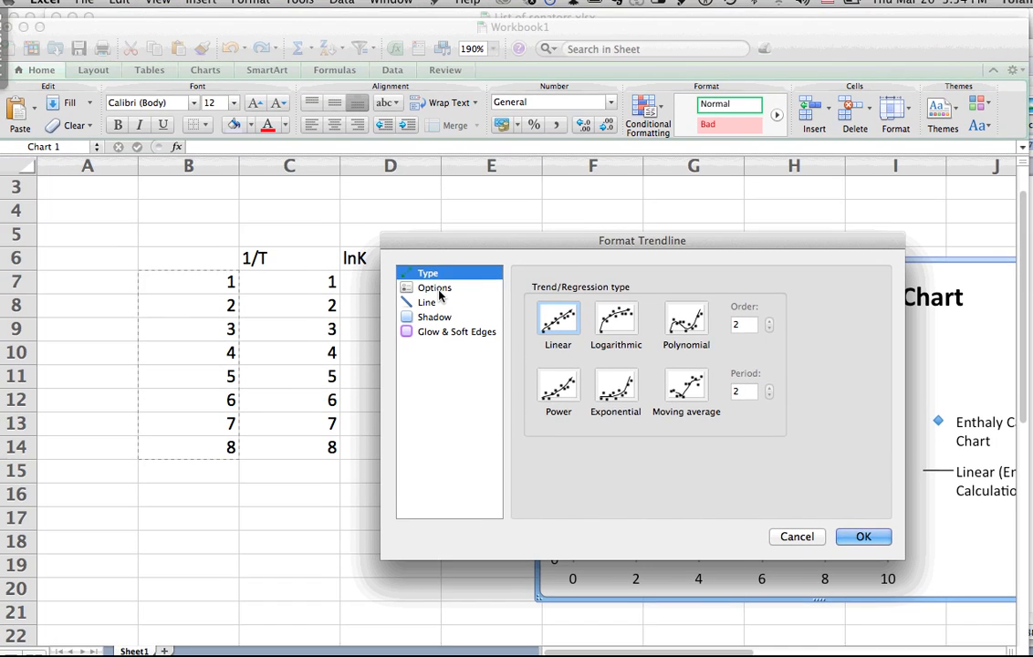
pyautogui.click(313, 222)
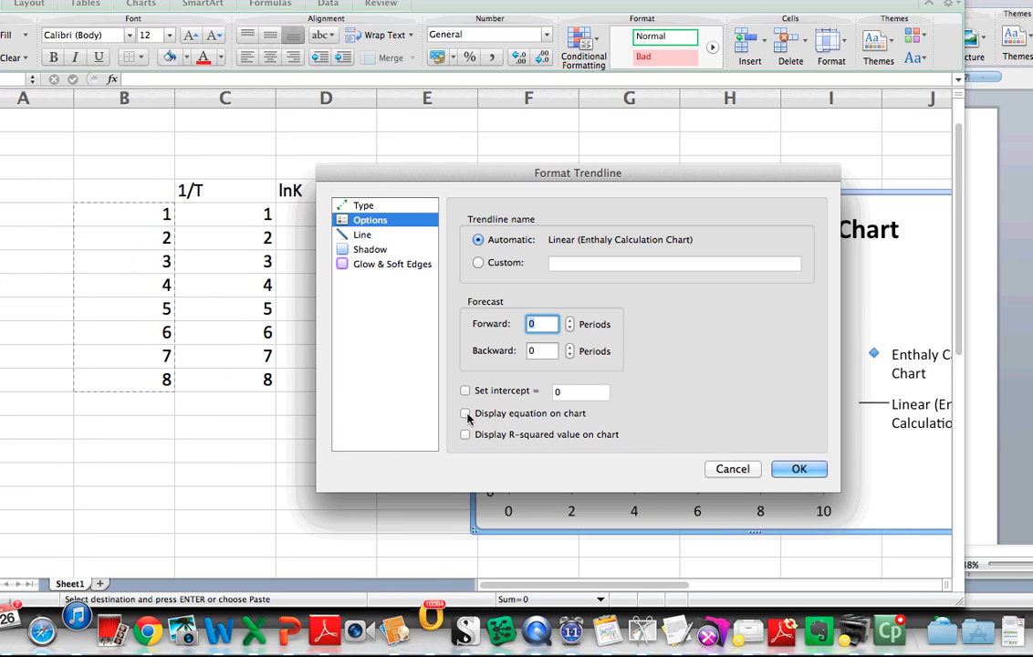
pyautogui.click(467, 415)
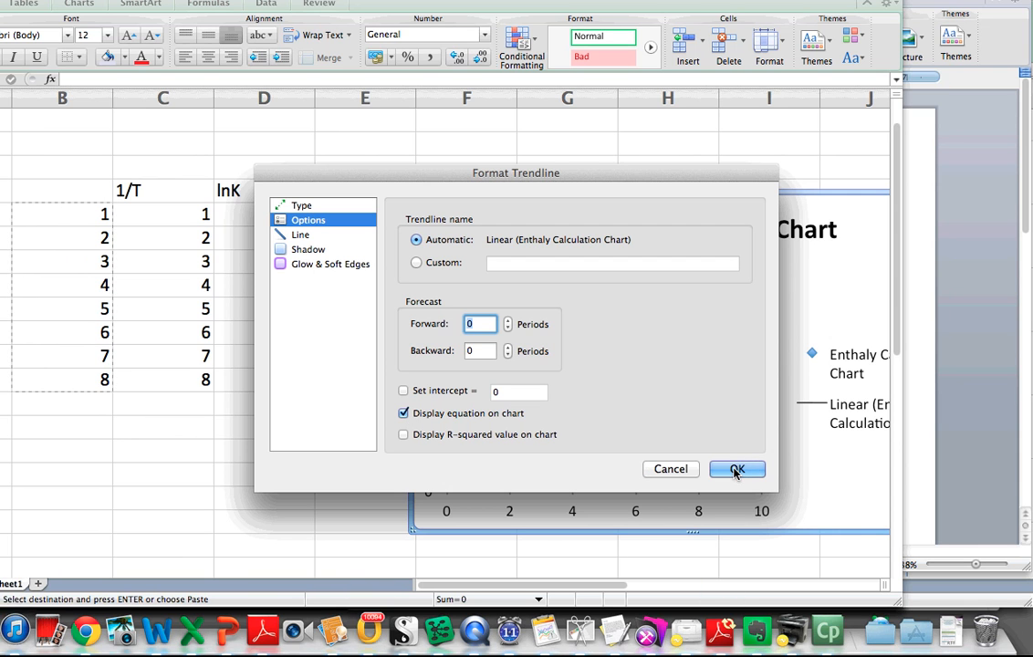
pyautogui.click(735, 469)
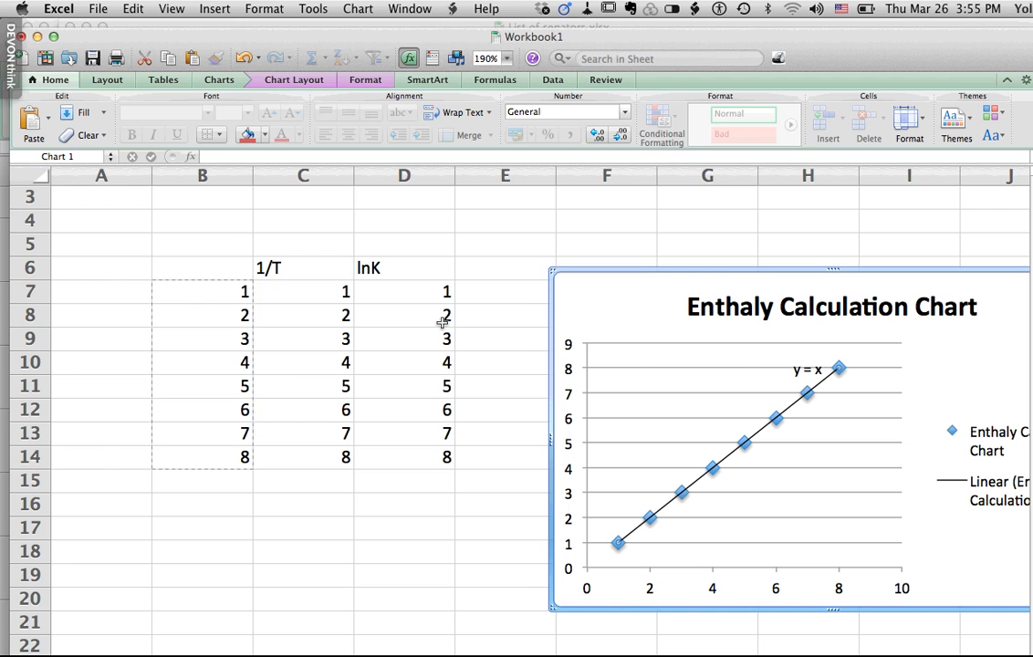
# - Set the lnK value in D8 to 2.5 and move the trendline equation label up and away from the line
pyautogui.click(442, 321)
pyautogui.write('2.5')
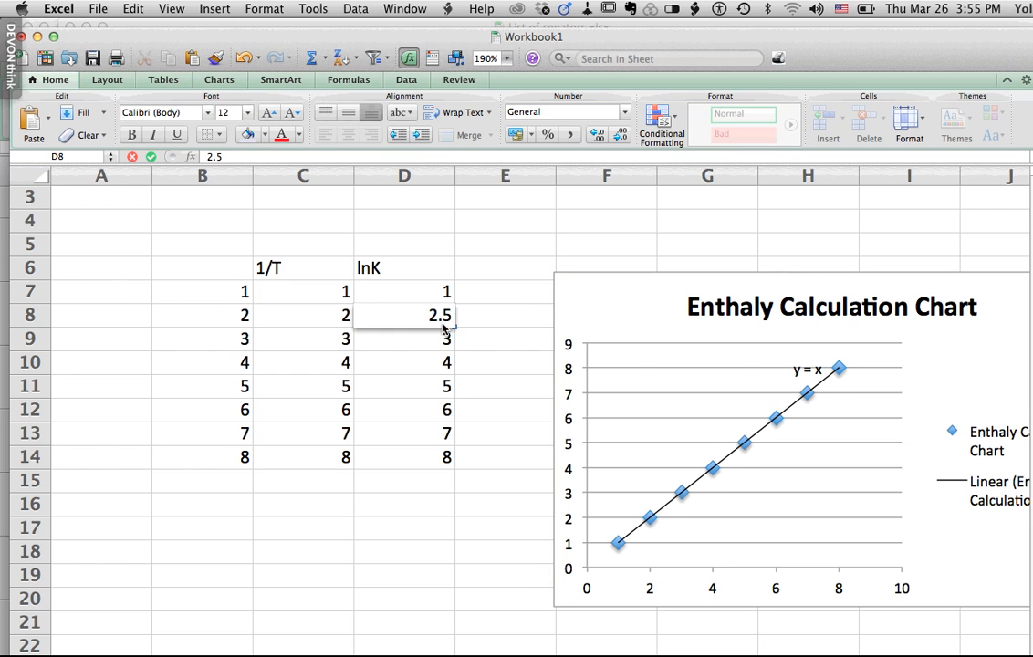
pyautogui.press('Return')
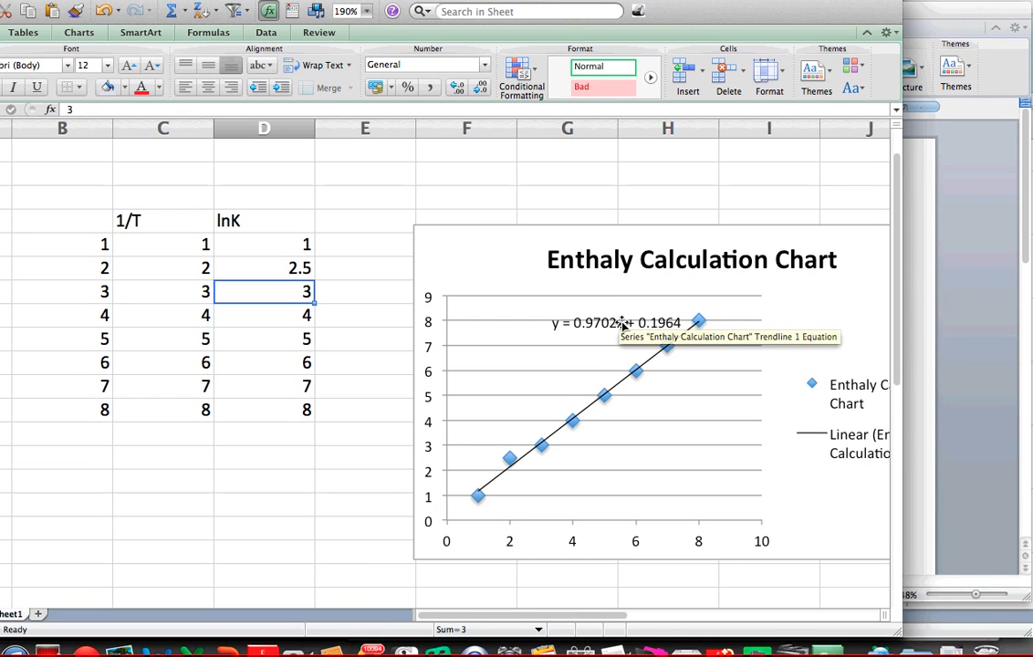
pyautogui.click(606, 310)
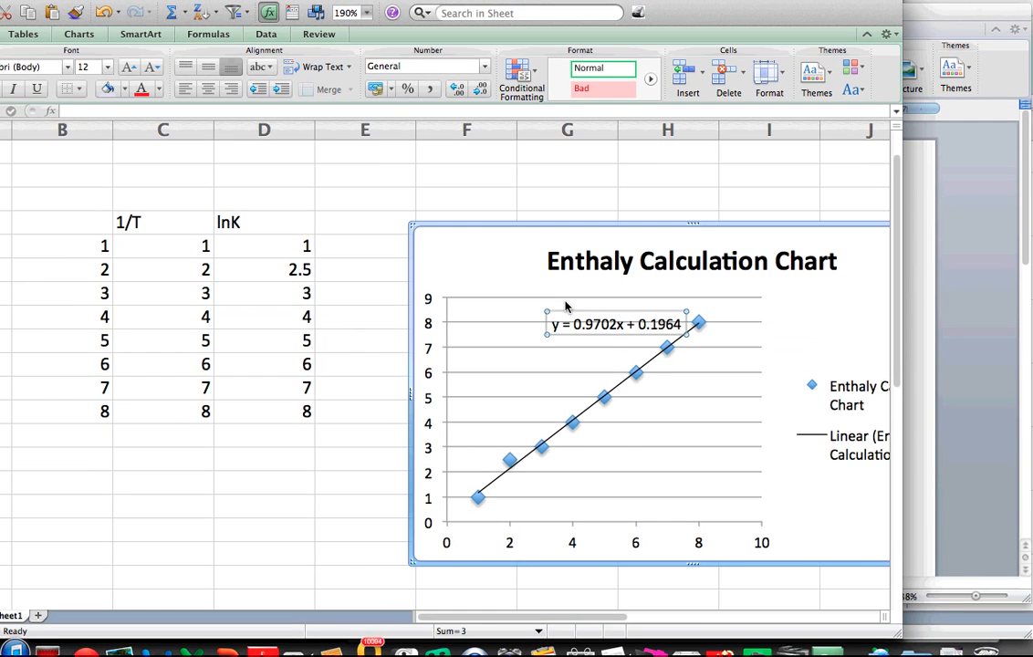
pyautogui.moveTo(566, 308); pyautogui.dragTo(511, 289)
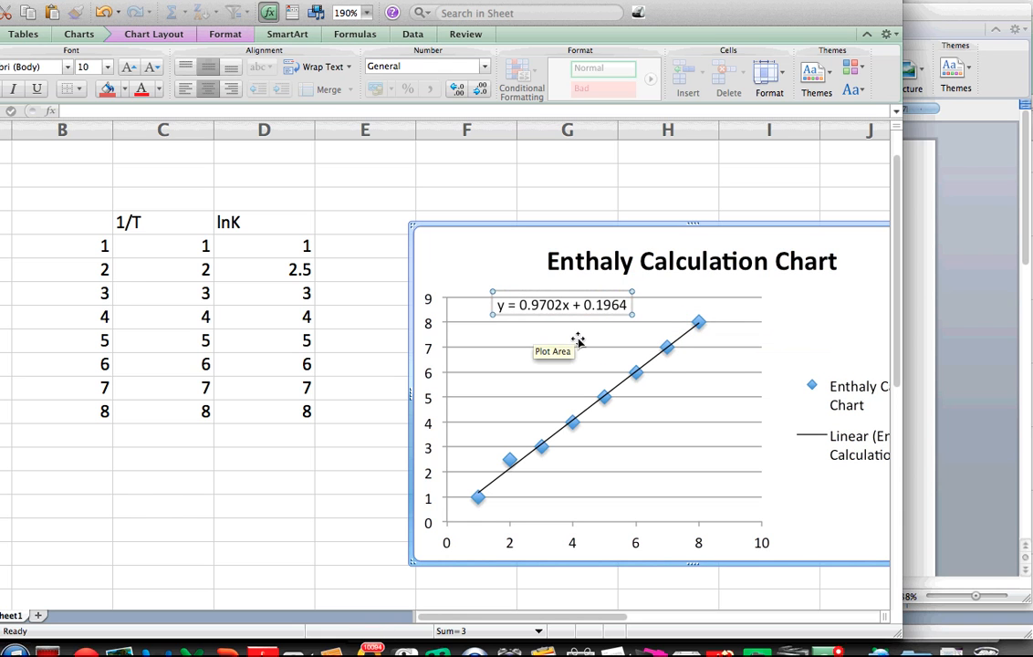
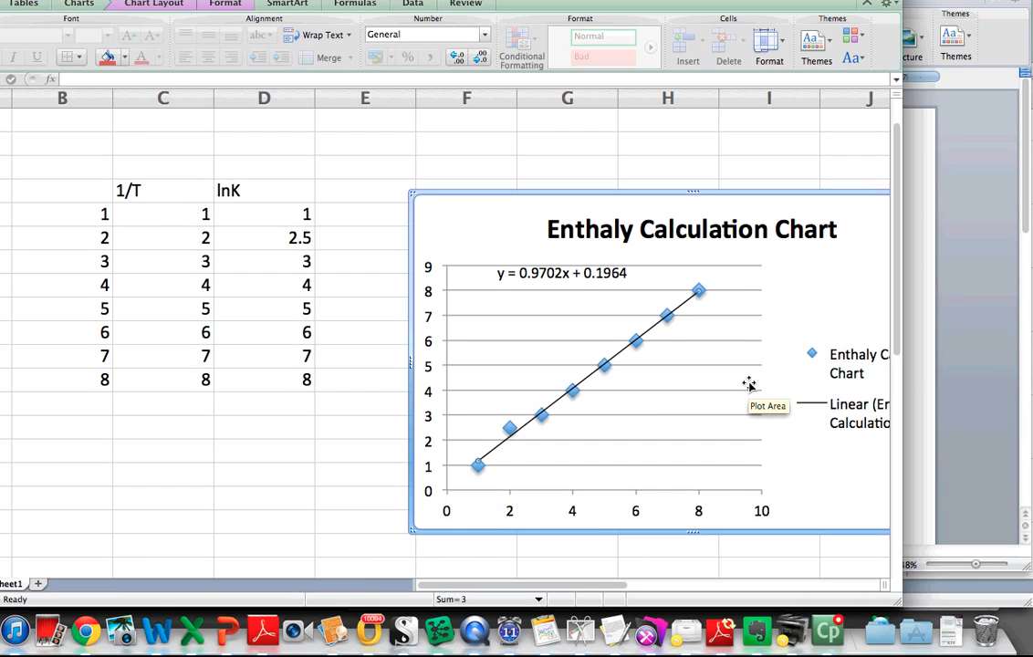
# - Enter the formula =D7+1 in E7, beside the first lnK value
pyautogui.hscroll(3, 746, 461)
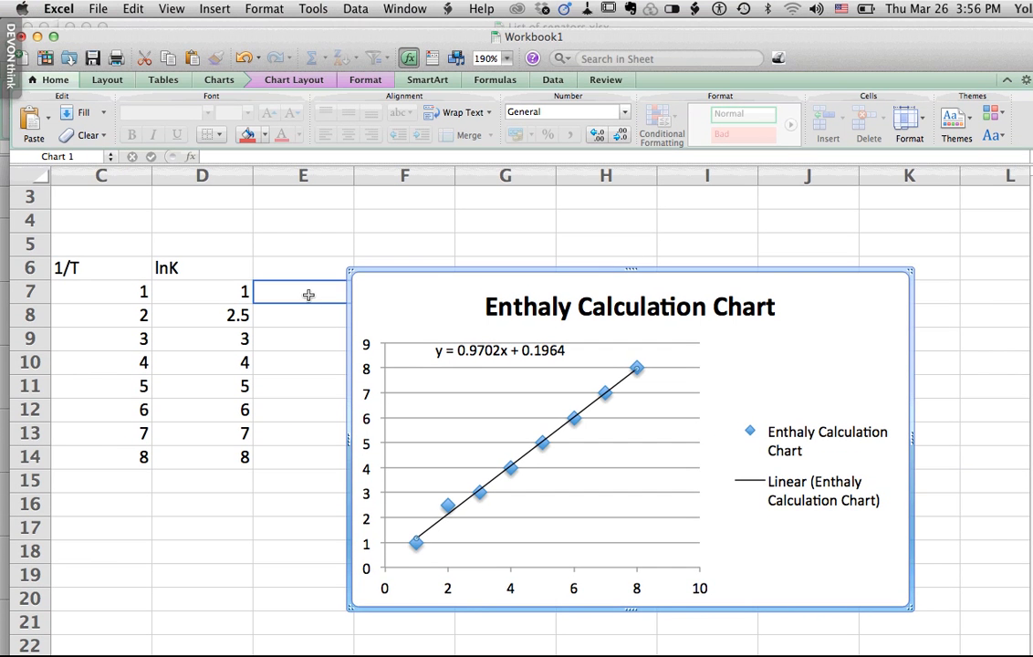
pyautogui.click(308, 297)
pyautogui.write('=')
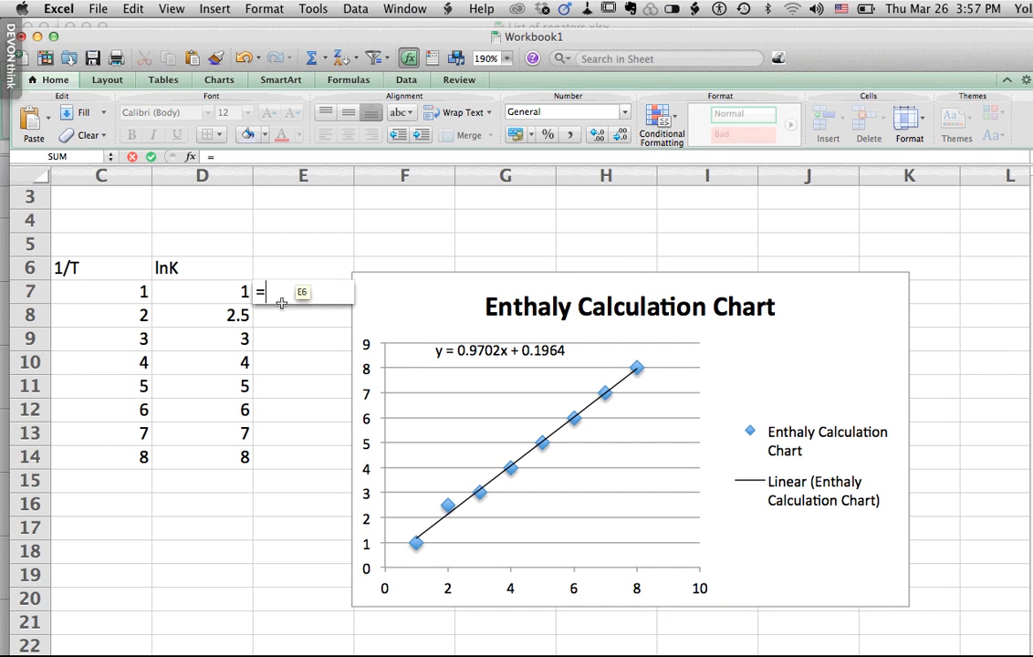
pyautogui.click(222, 285)
pyautogui.write('+')
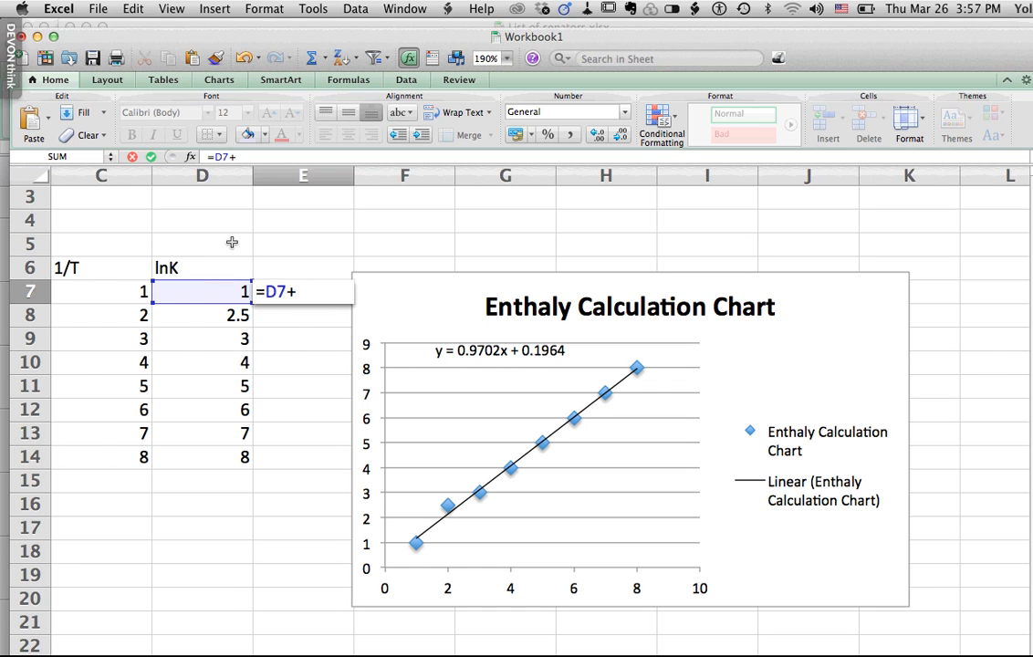
pyautogui.write('1')
pyautogui.press('Return')
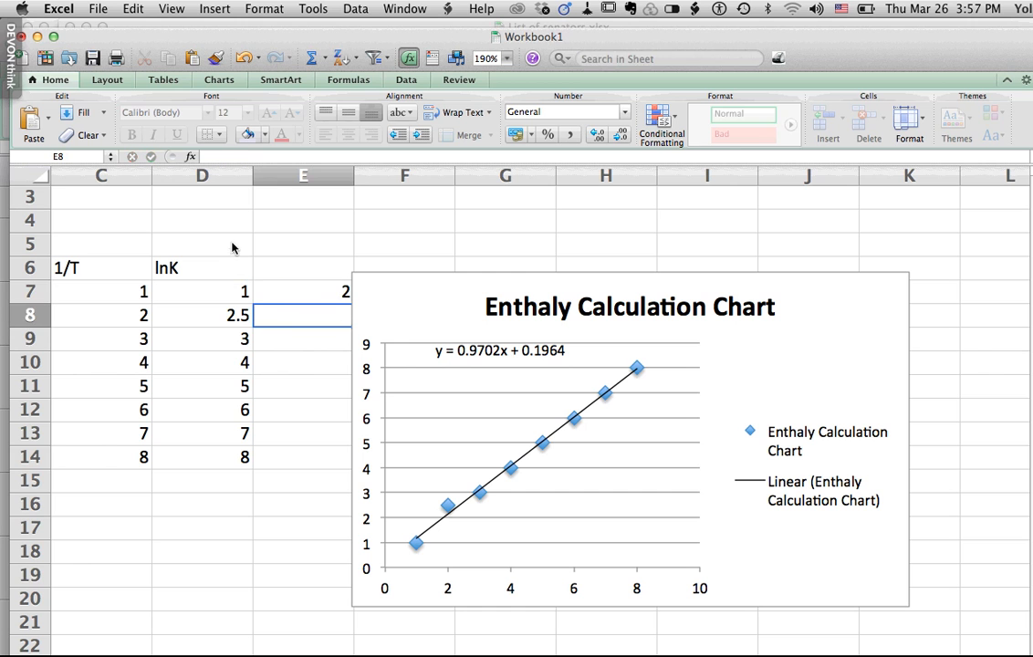
# - Move the chart to the right, clear of column E, and fill the E7 formula down through E14
pyautogui.click(349, 295)
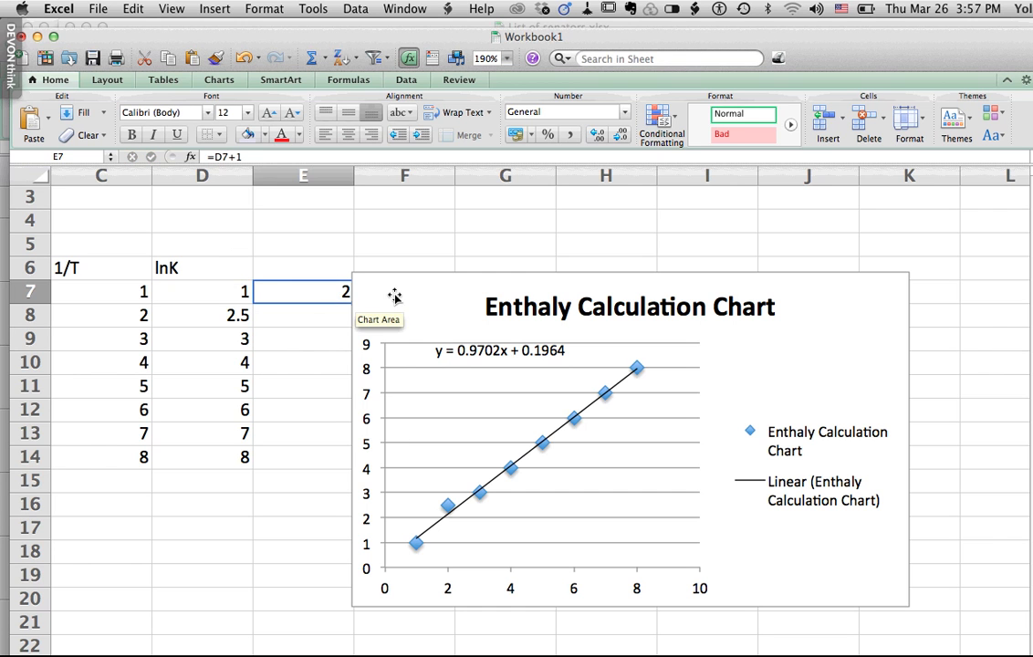
pyautogui.moveTo(451, 290); pyautogui.dragTo(529, 290)
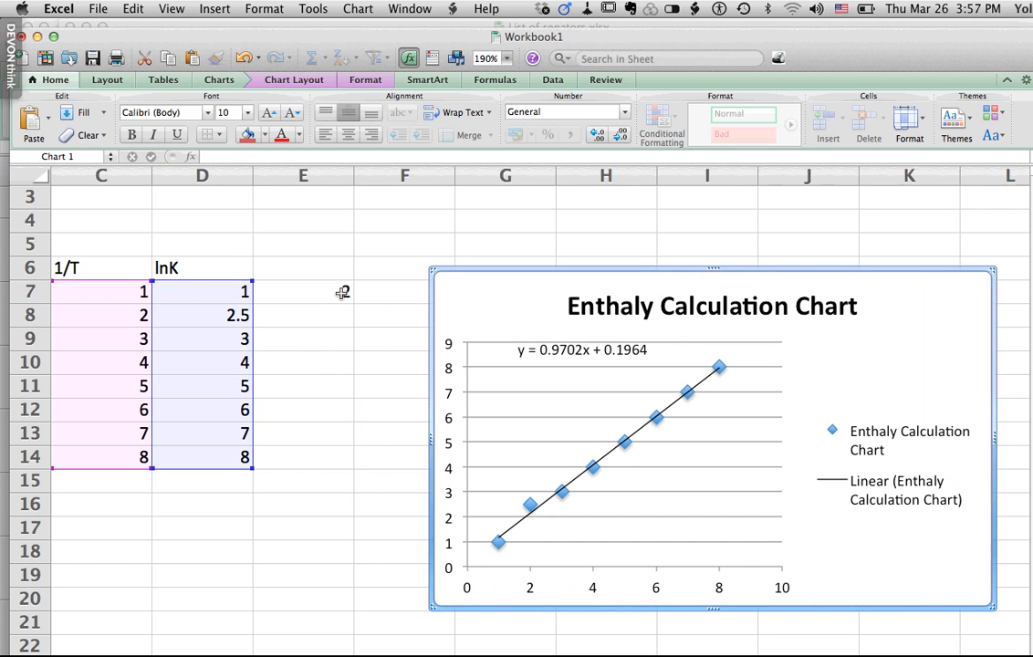
pyautogui.click(350, 290)
pyautogui.moveTo(352, 304); pyautogui.dragTo(346, 470)
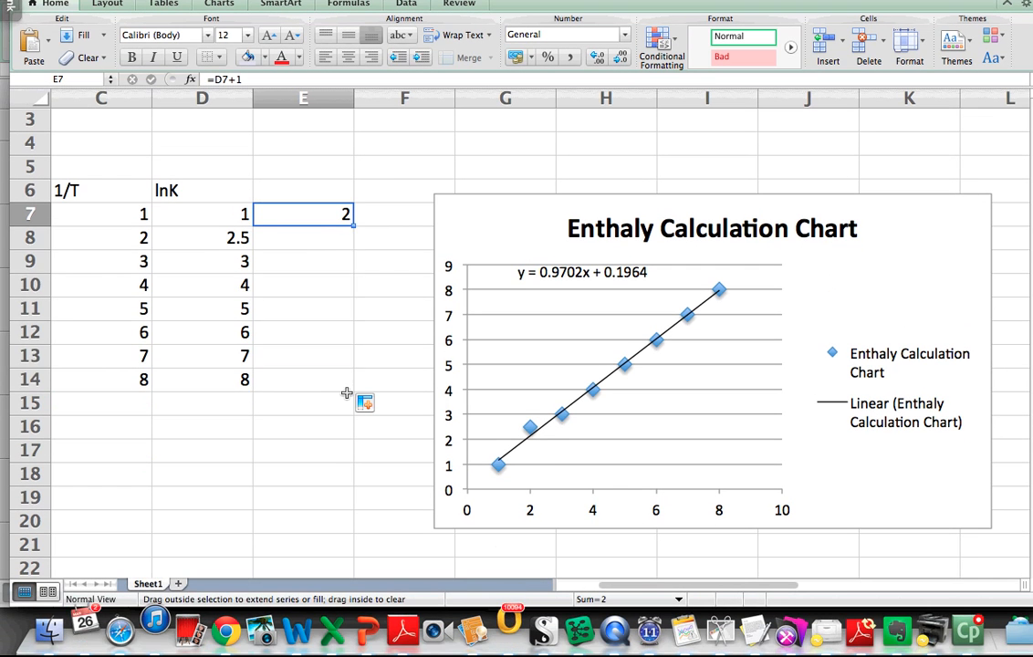
pyautogui.moveTo(346, 393); pyautogui.dragTo(347, 391)
pyautogui.click(338, 455)
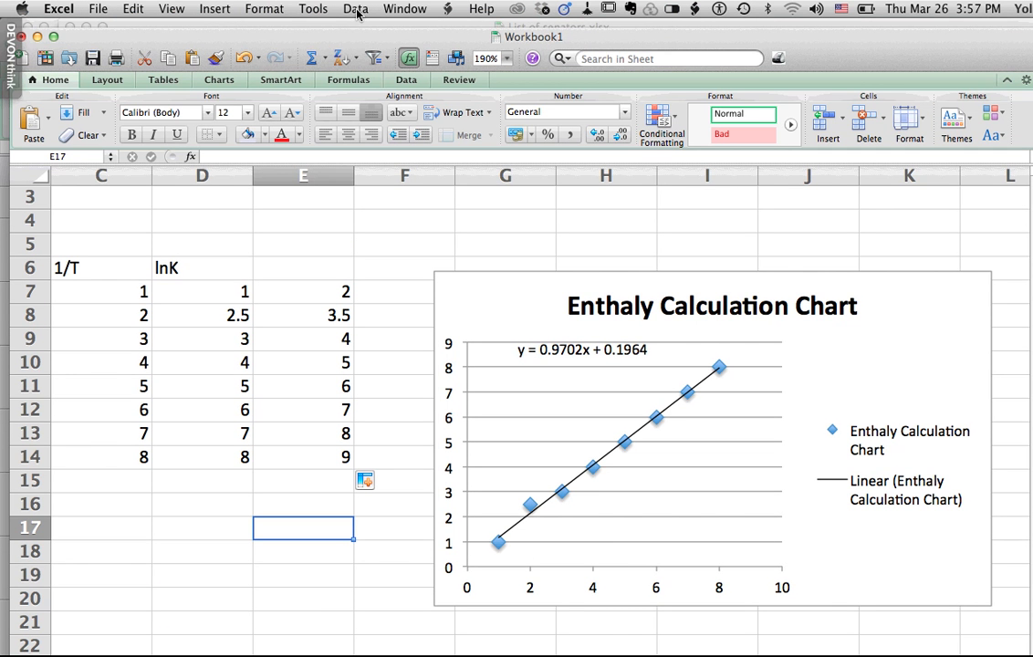
# - Add a second data series to the chart's source data and name it "Somthing else"
pyautogui.click(520, 288)
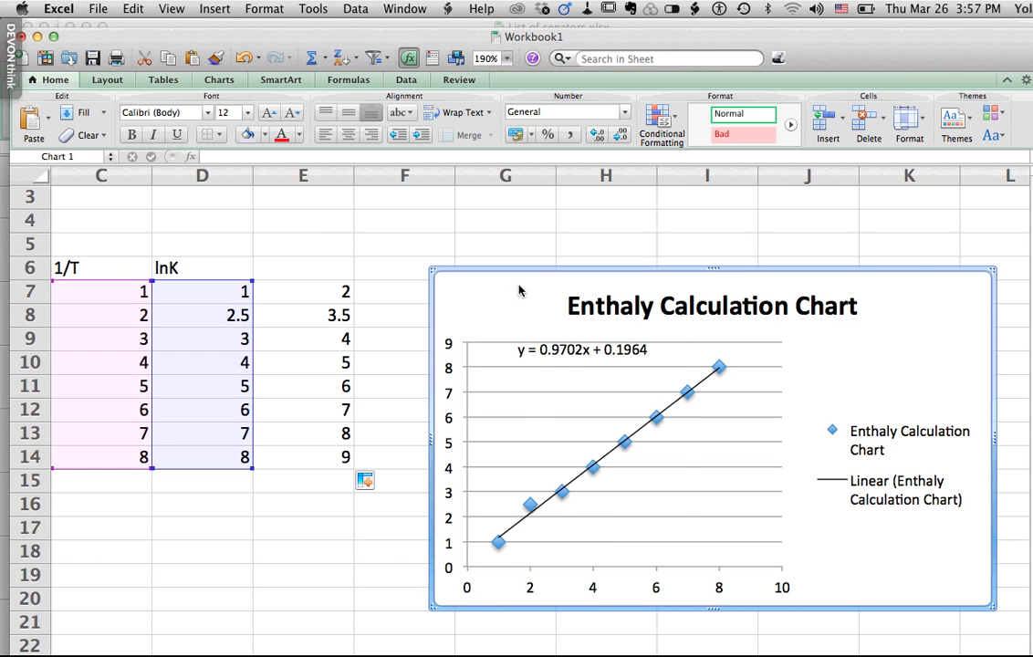
pyautogui.rightClick(520, 286)
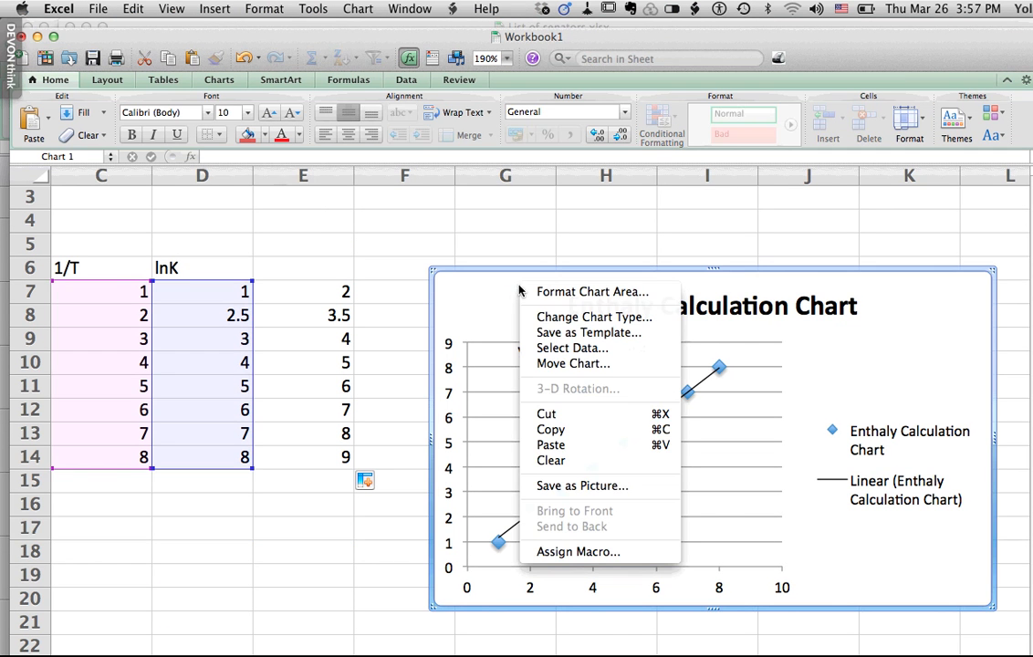
pyautogui.click(362, 12)
pyautogui.click(361, 11)
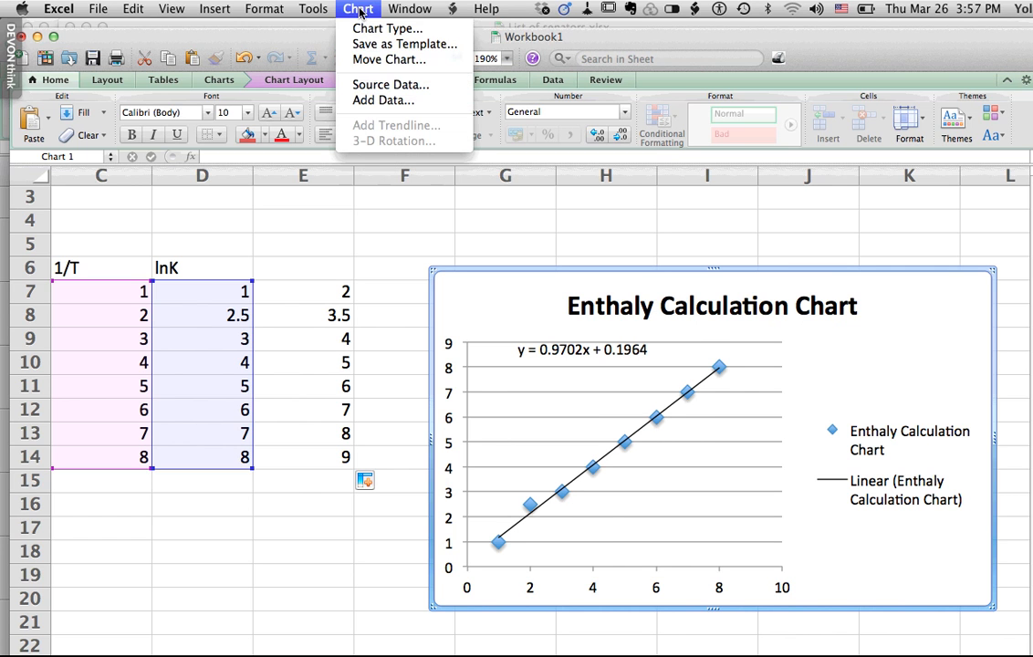
pyautogui.click(387, 85)
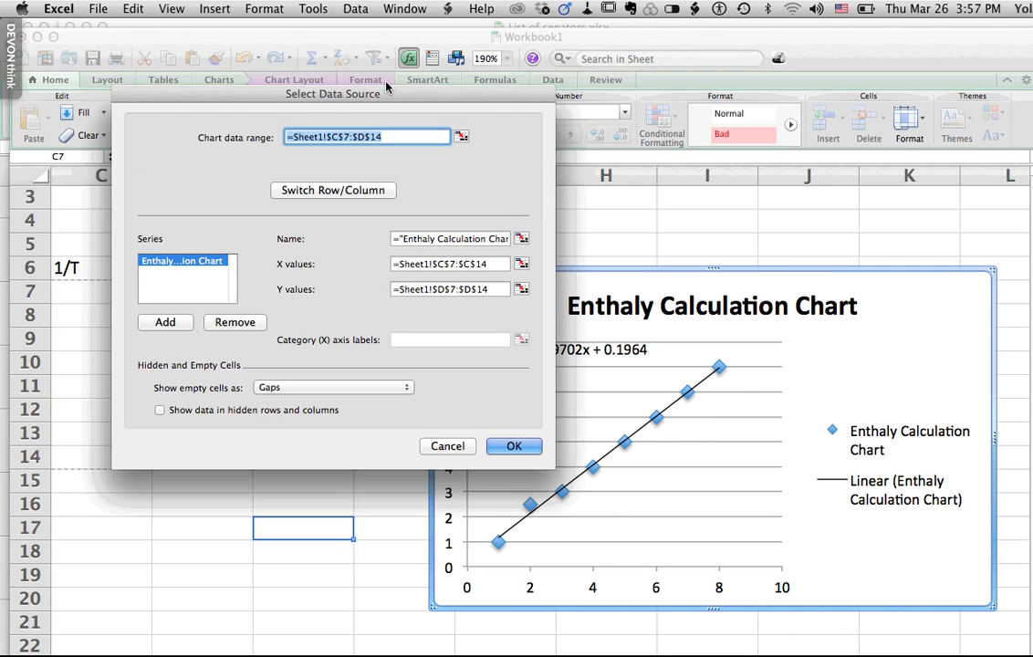
pyautogui.click(166, 322)
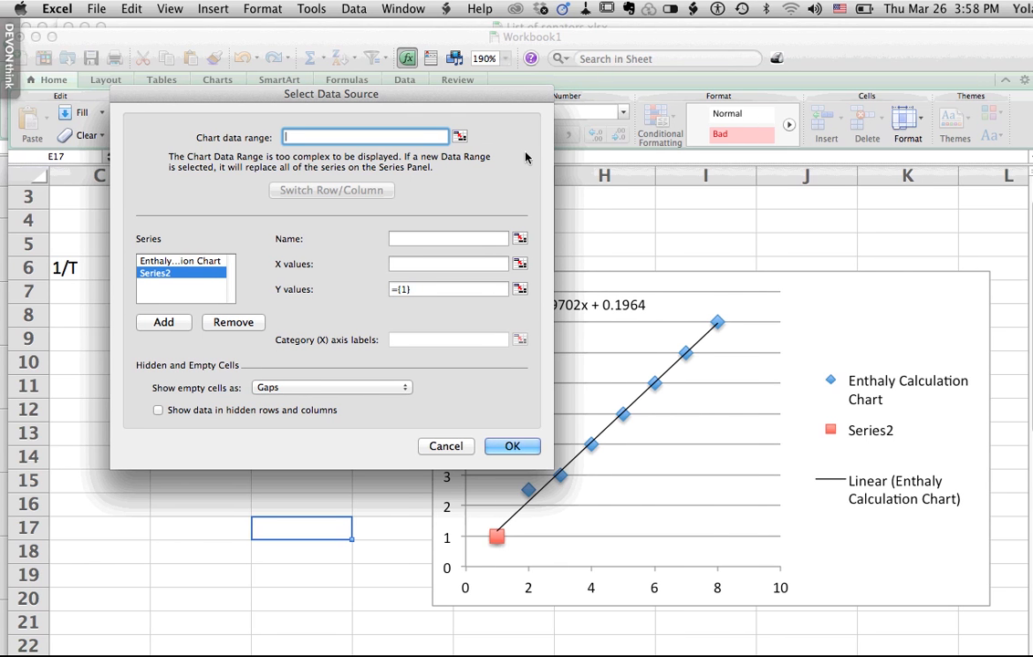
pyautogui.click(445, 240)
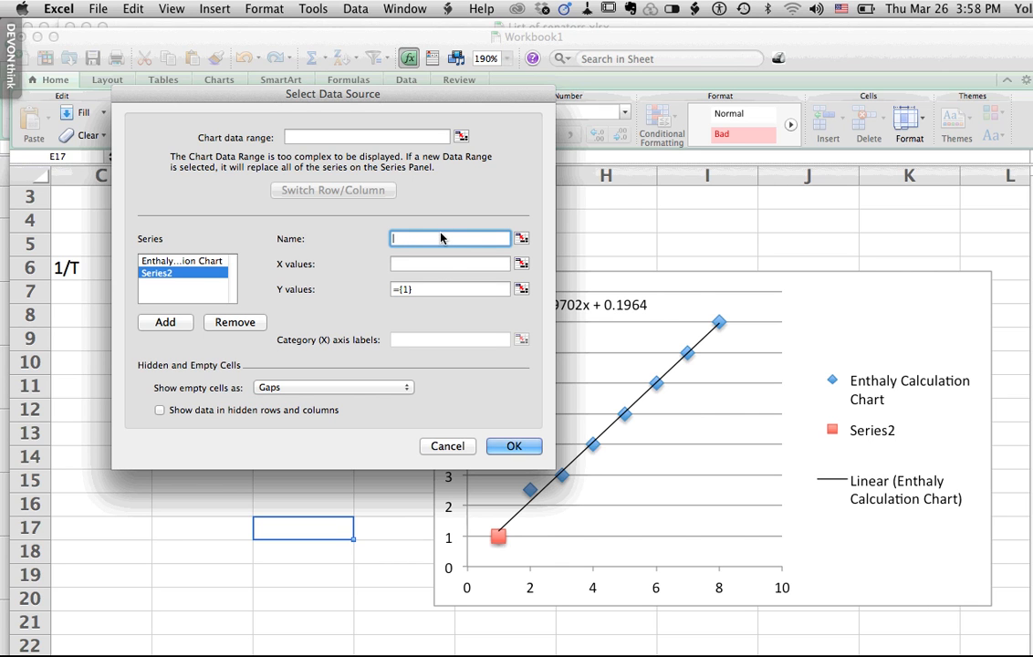
pyautogui.write('Somthing else')
# - Set the Y values of the "Somthing else" series to E7:E14 and apply the source data changes
pyautogui.click(520, 289)
pyautogui.moveTo(334, 288); pyautogui.dragTo(323, 430)
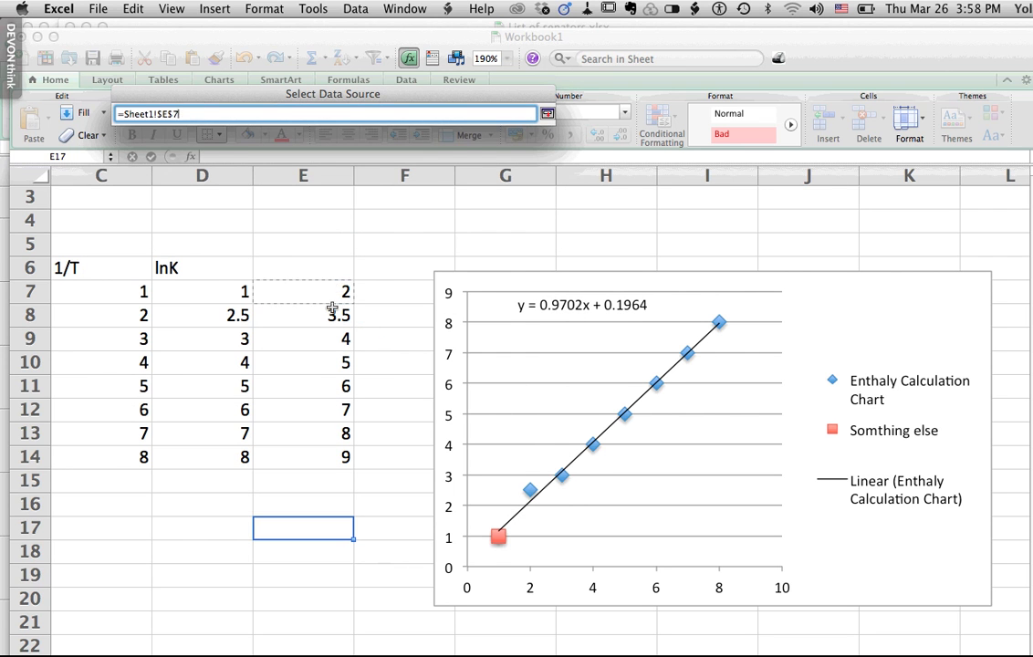
pyautogui.moveTo(323, 361); pyautogui.dragTo(324, 221)
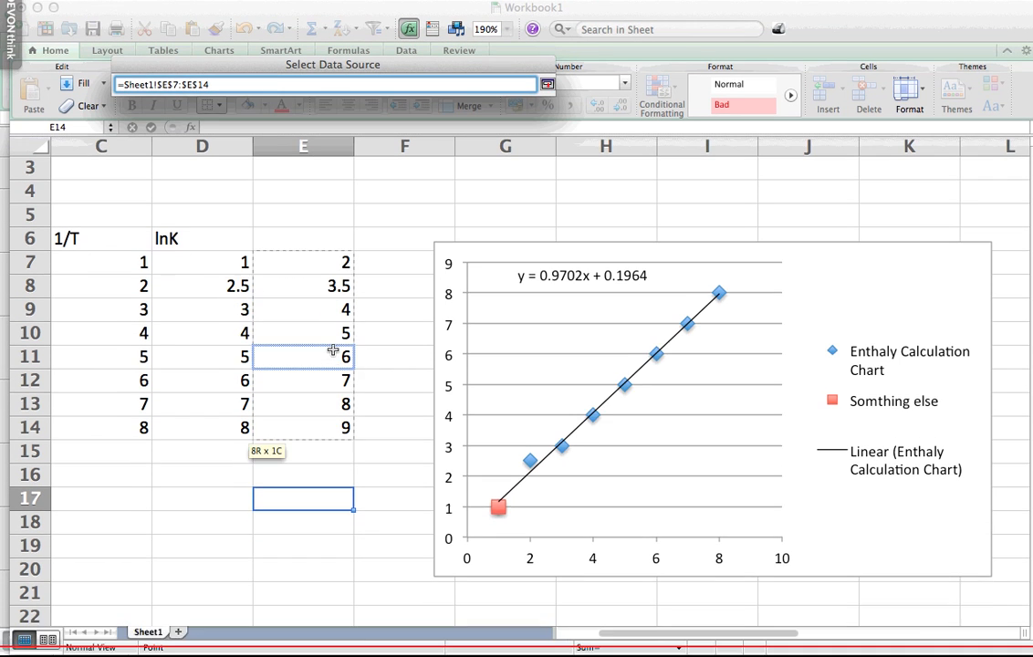
pyautogui.click(325, 290)
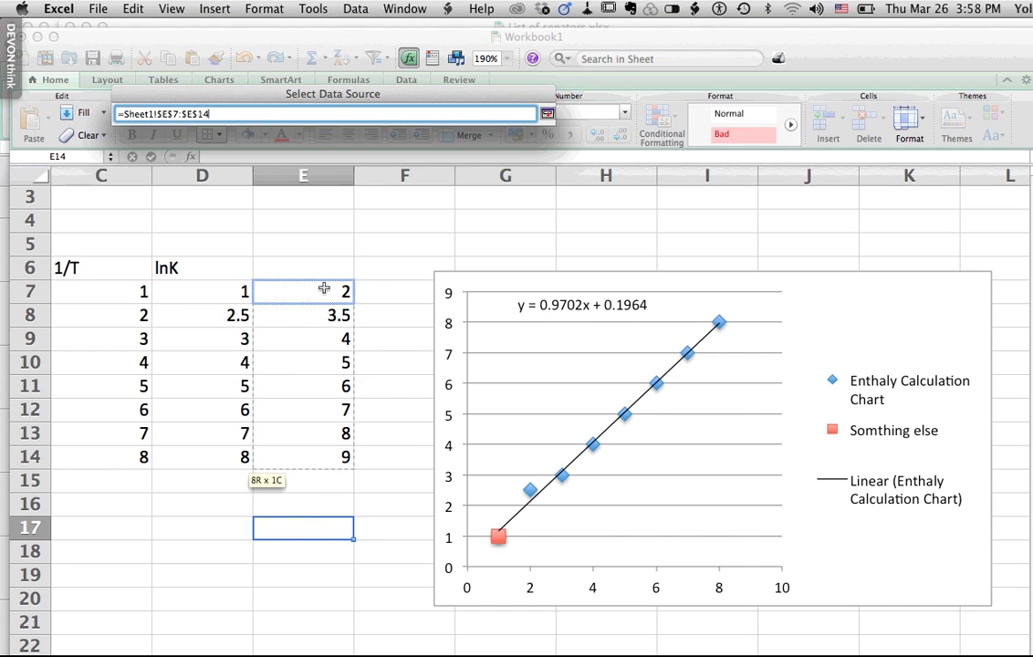
pyautogui.moveTo(323, 317); pyautogui.dragTo(311, 455)
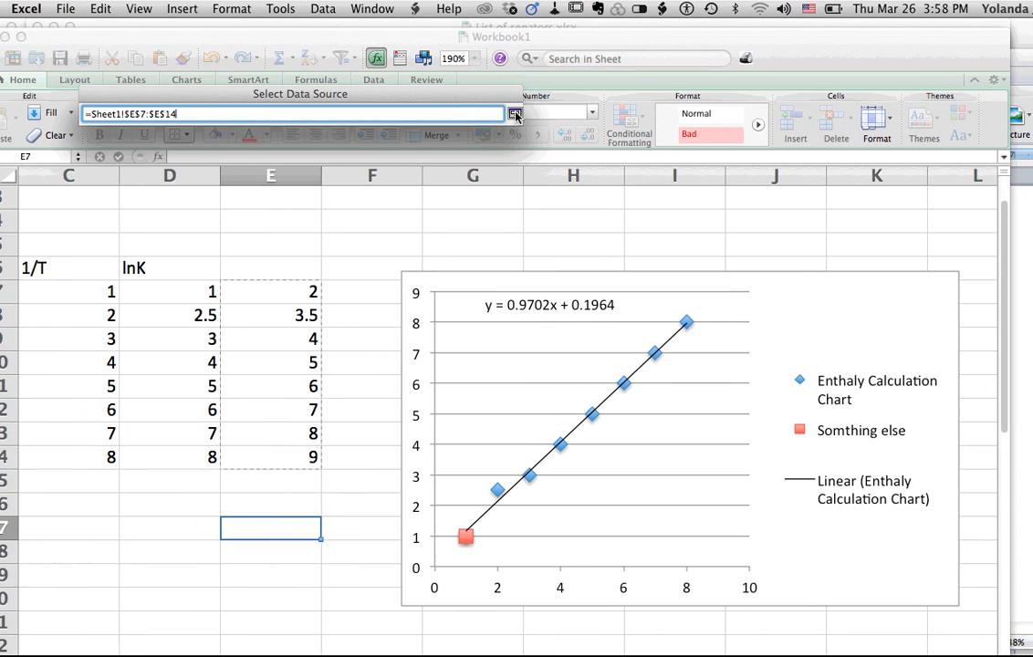
pyautogui.click(516, 117)
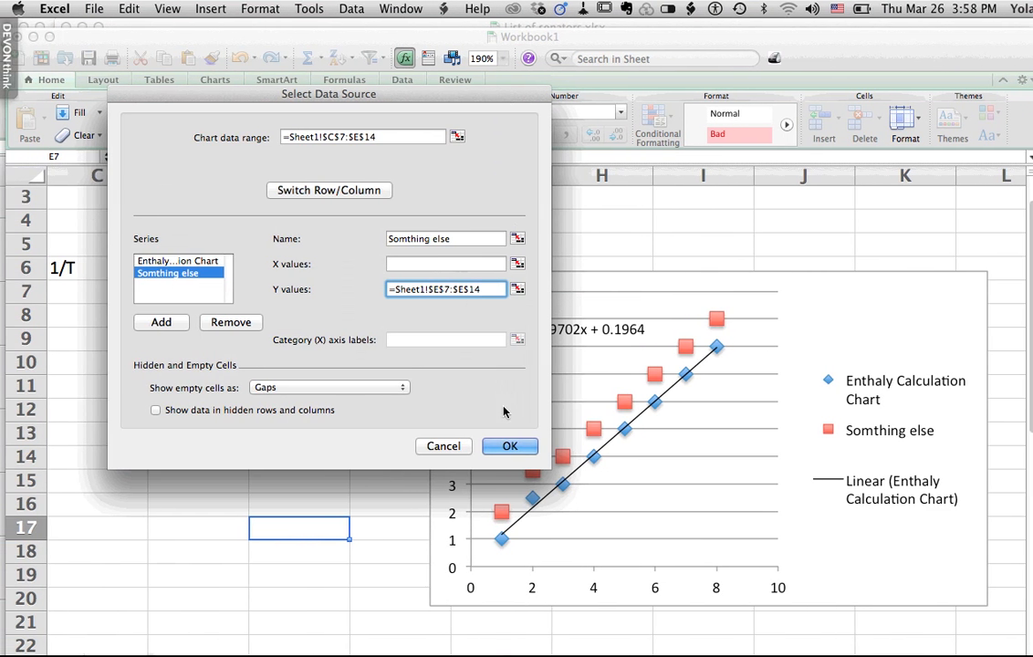
pyautogui.click(513, 447)
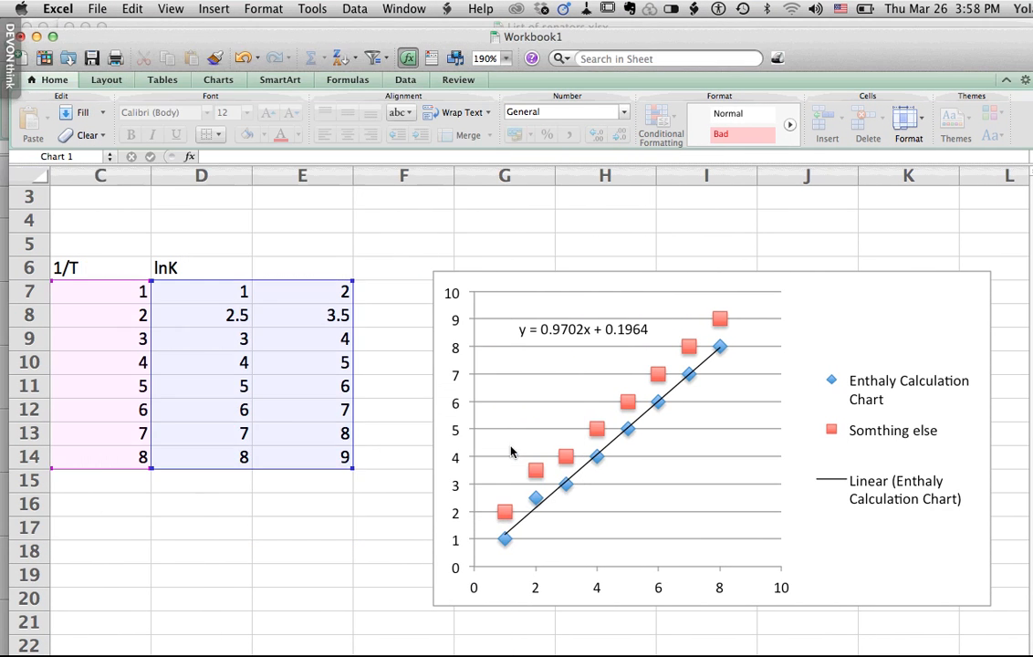